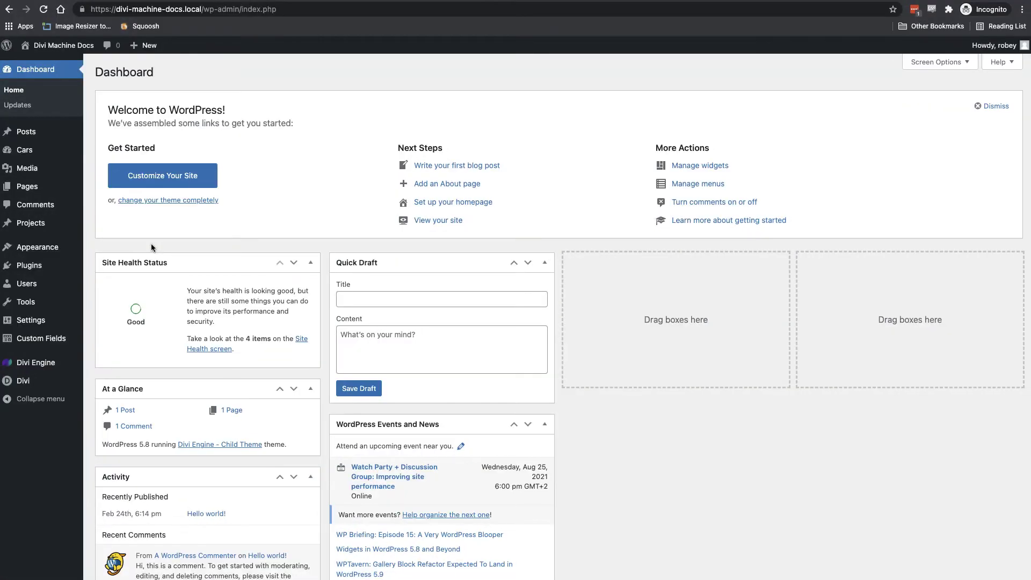
Step: Create a new field group titled 'Cars' with its location rule set to Post Type equals Cars
{"action": "mouse_move", "coordinate": [69, 338]}
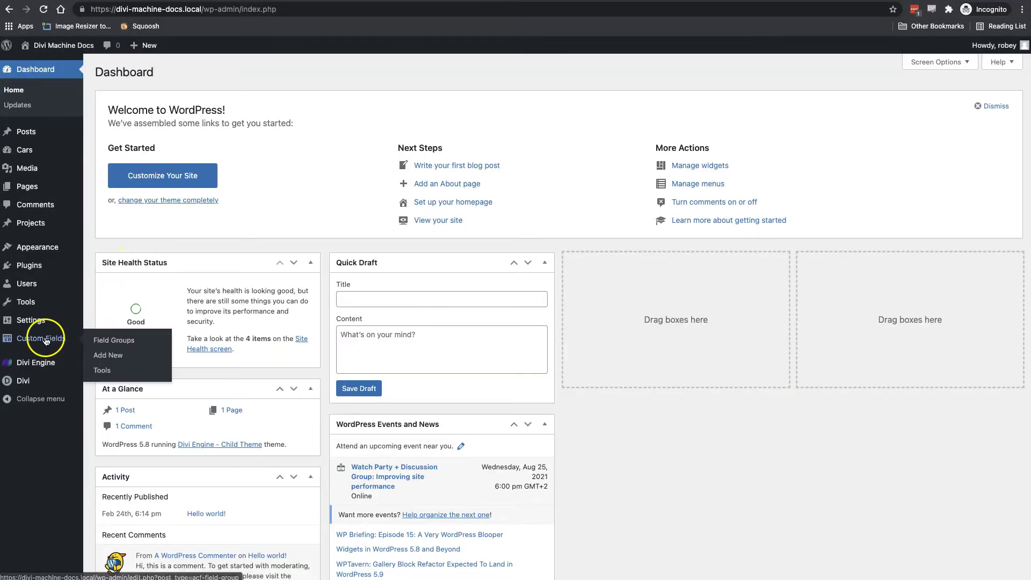
{"action": "left_click", "coordinate": [119, 338]}
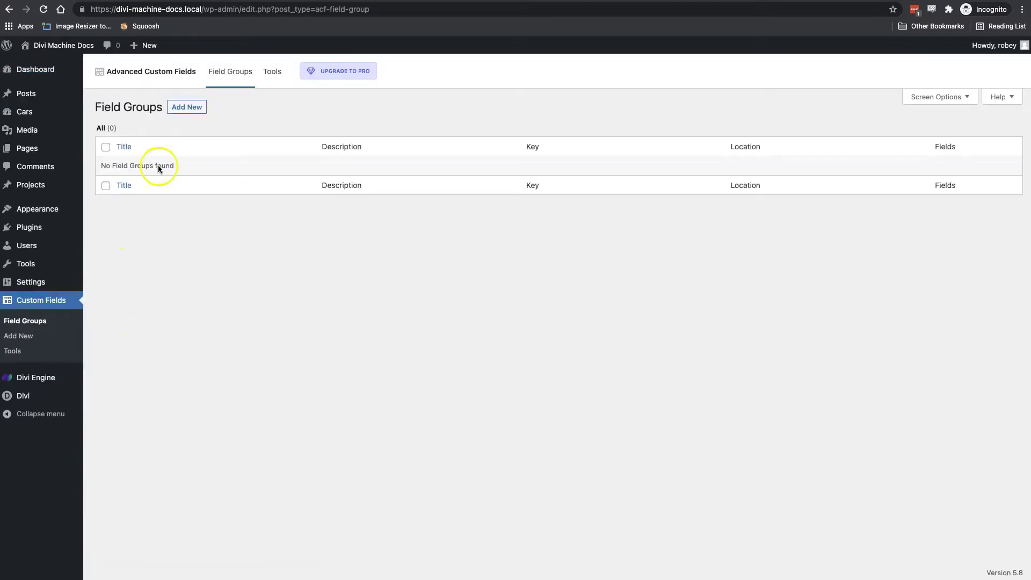
{"action": "left_click", "coordinate": [187, 107]}
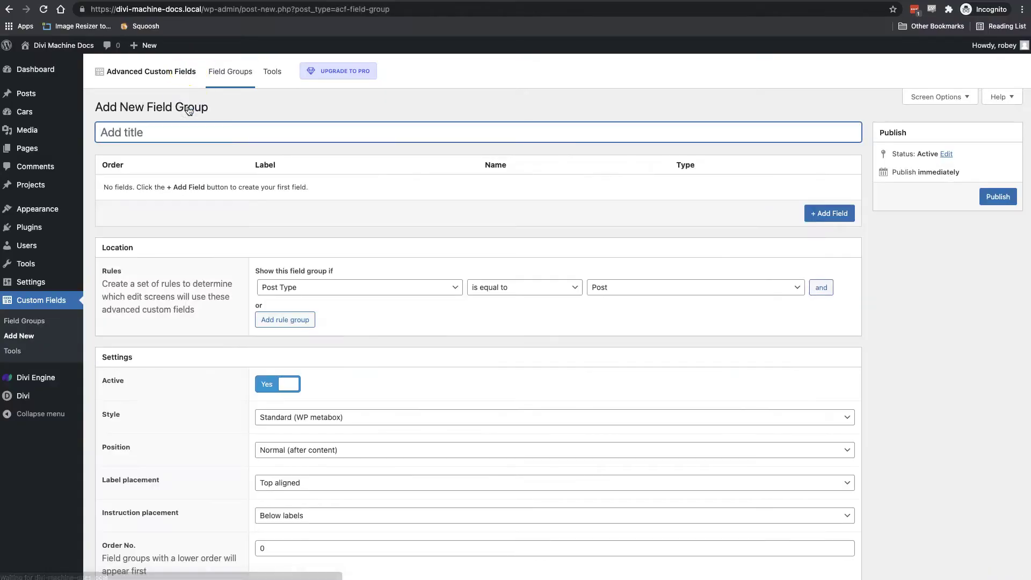
{"action": "left_click", "coordinate": [187, 130]}
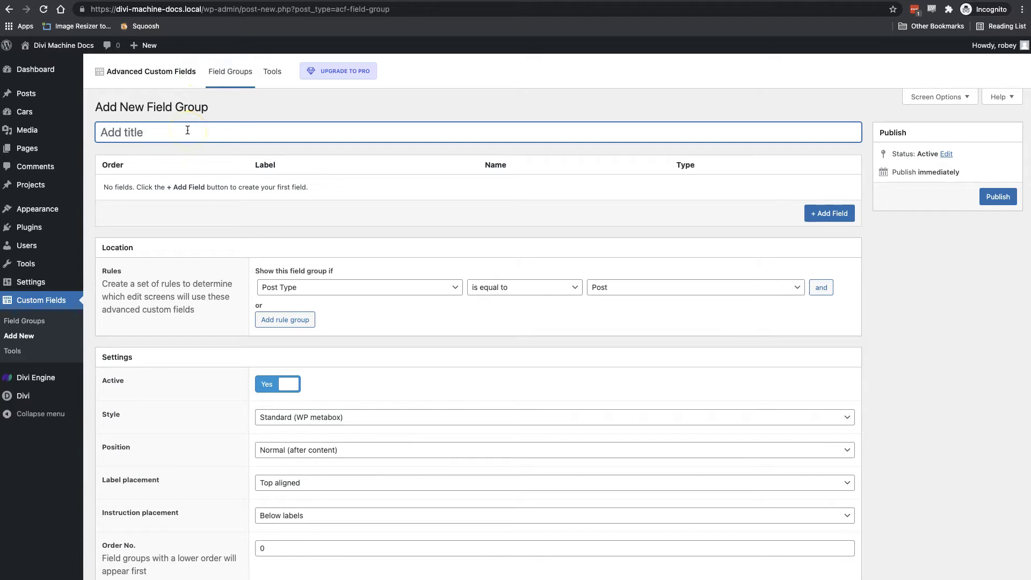
{"action": "type", "text": "Cars"}
{"action": "left_click", "coordinate": [222, 216]}
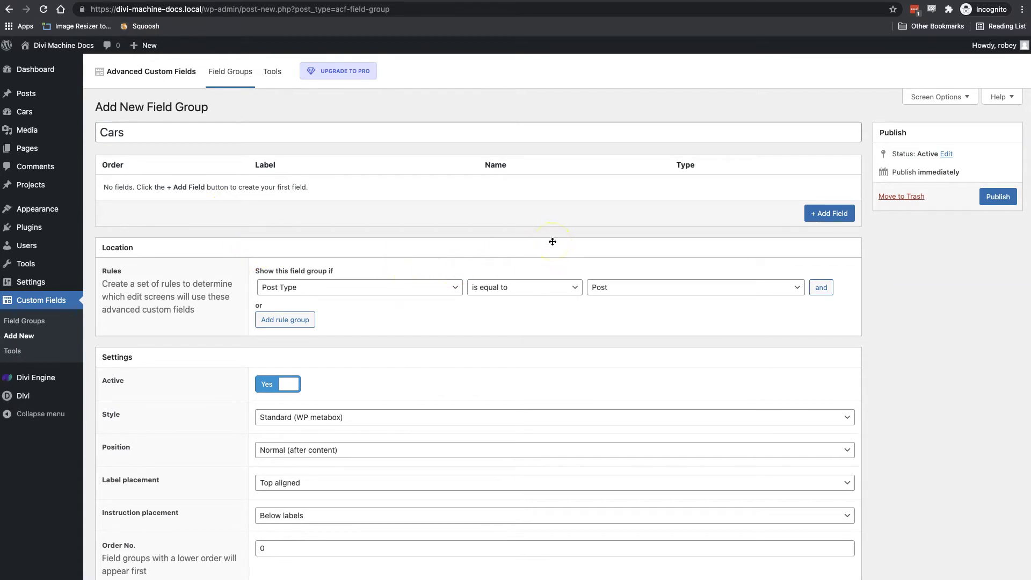
{"action": "left_click", "coordinate": [620, 290]}
{"action": "left_click", "coordinate": [620, 363]}
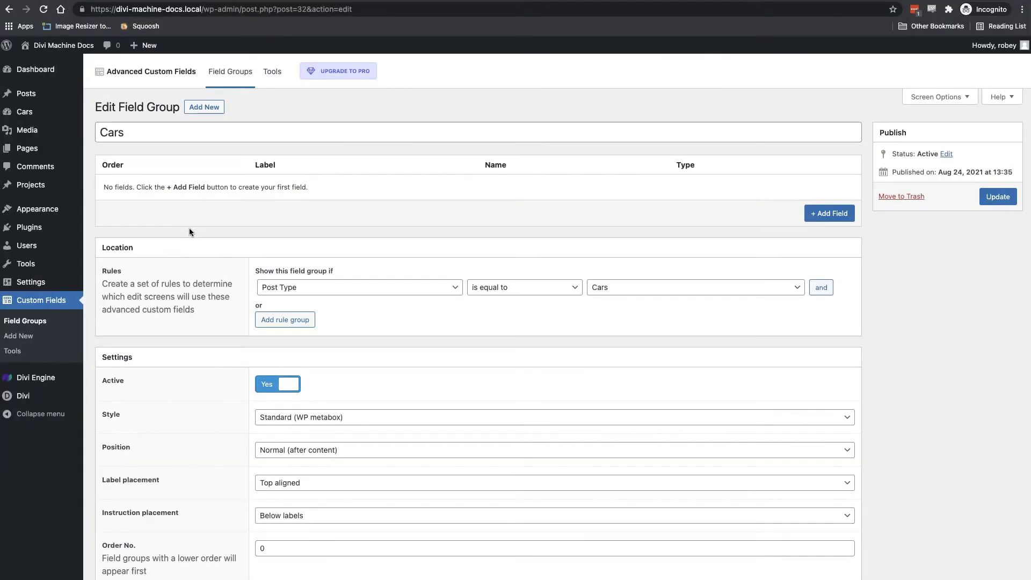
Step: Add a field labelled Make and set its type to Checkbox
{"action": "left_click", "coordinate": [825, 215]}
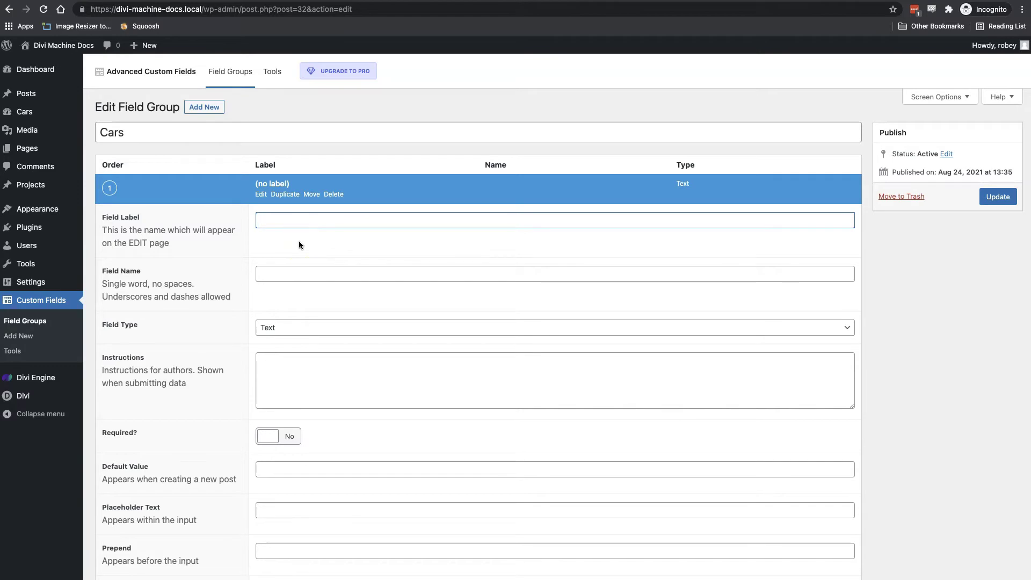
{"action": "type", "text": "Make"}
{"action": "scroll", "coordinate": [297, 323], "scroll_direction": "down", "scroll_amount": 1}
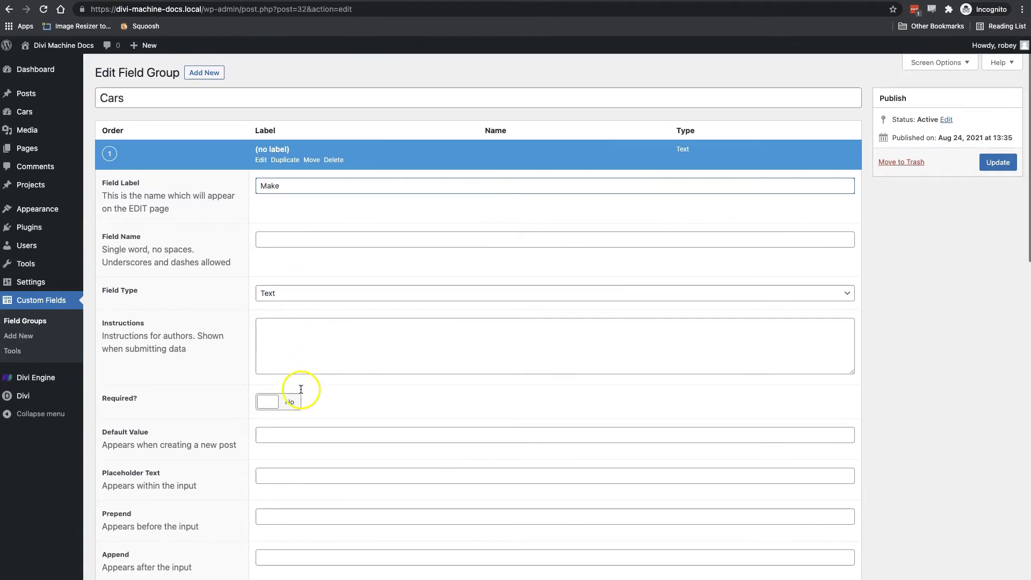
{"action": "left_click", "coordinate": [317, 293]}
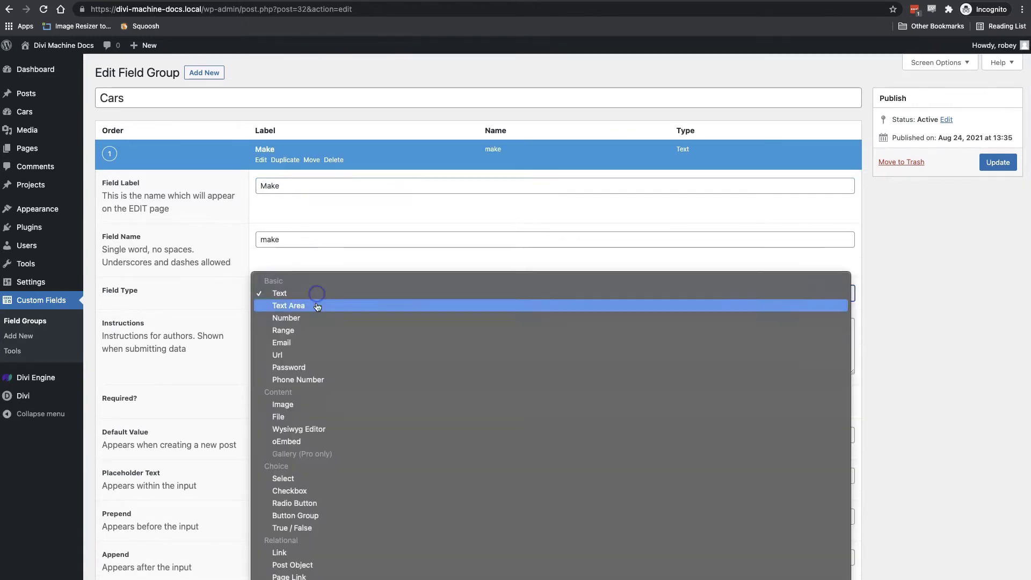
{"action": "left_click", "coordinate": [303, 494]}
{"action": "scroll", "coordinate": [303, 494], "scroll_direction": "down", "scroll_amount": 6}
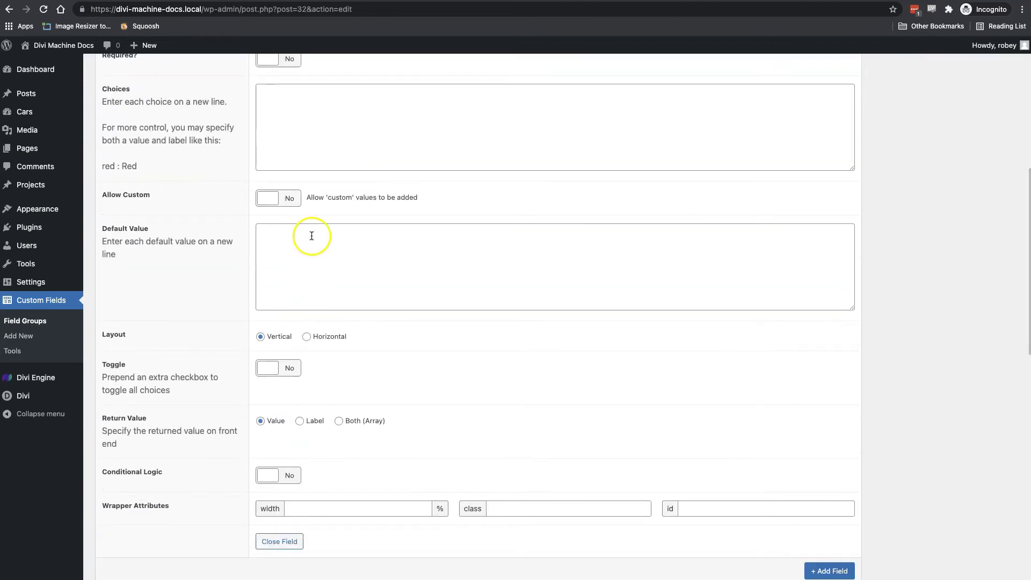
Step: Enter the choices BMW, Audi and VW for Make and update the field group
{"action": "left_click", "coordinate": [330, 119]}
{"action": "type", "text": "BMW"}
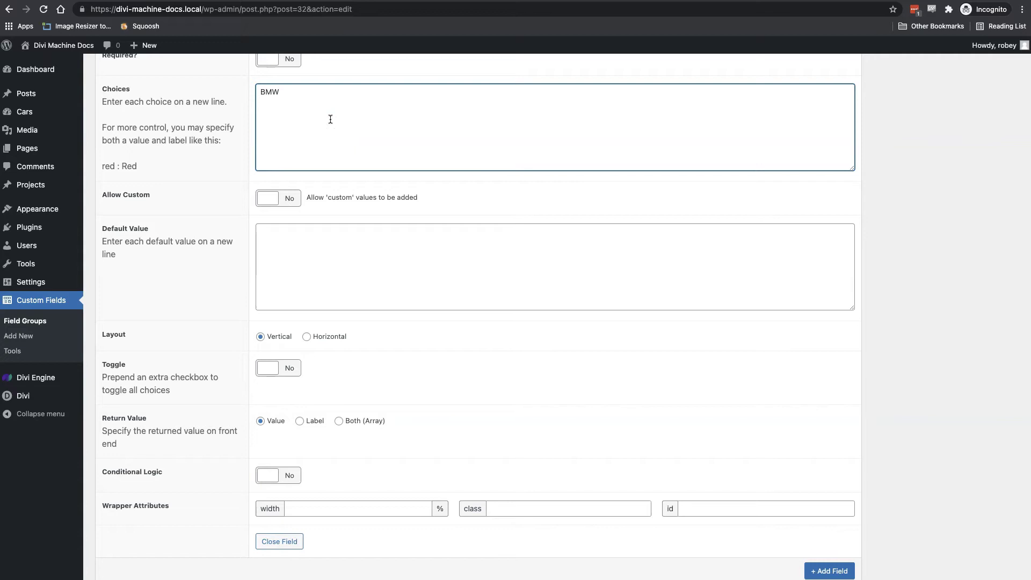
{"action": "key", "text": "Return"}
{"action": "type", "text": "Audi"}
{"action": "key", "text": "Return"}
{"action": "type", "text": "VW"}
{"action": "scroll", "coordinate": [811, 511], "scroll_direction": "down", "scroll_amount": 10}
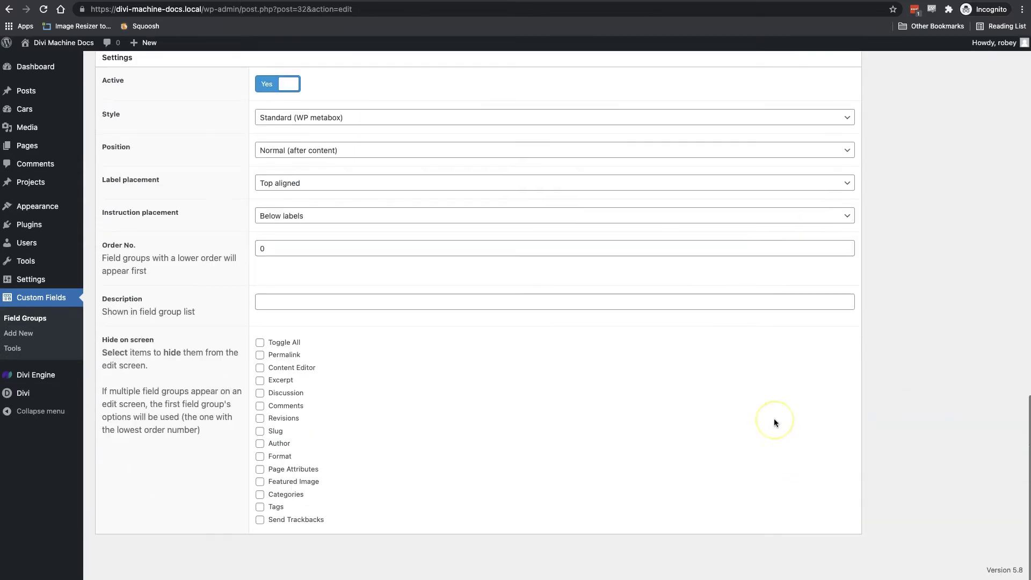
{"action": "scroll", "coordinate": [776, 424], "scroll_direction": "up", "scroll_amount": 15}
{"action": "left_click", "coordinate": [997, 201]}
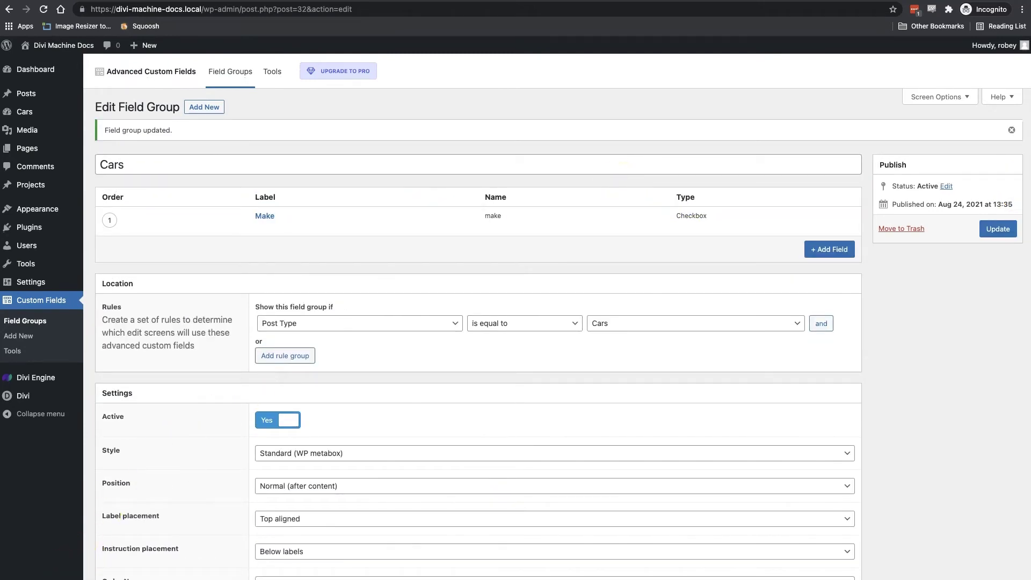
Step: Add a field labelled Price with the Range field type
{"action": "left_click", "coordinate": [846, 250]}
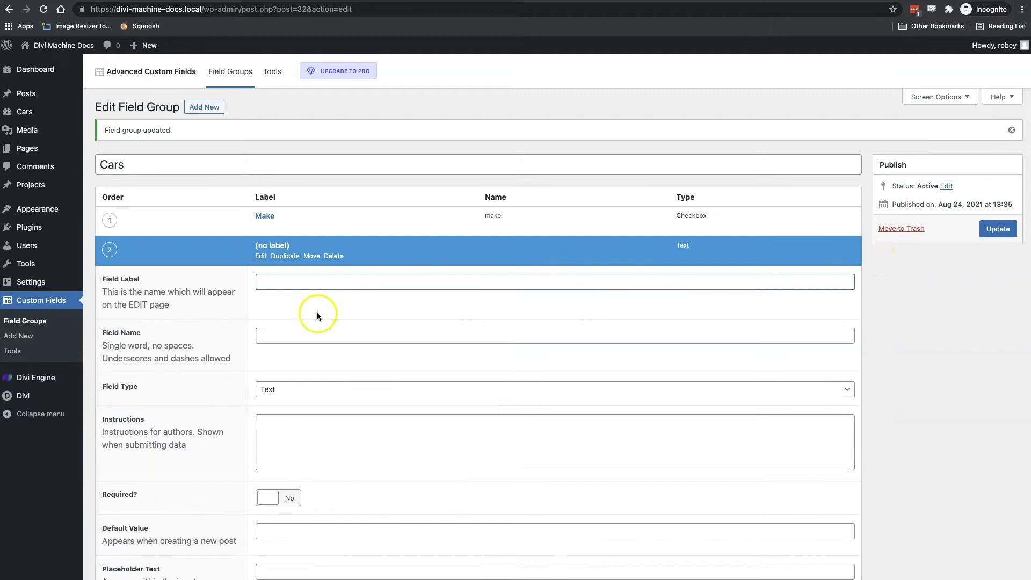
{"action": "type", "text": "Price"}
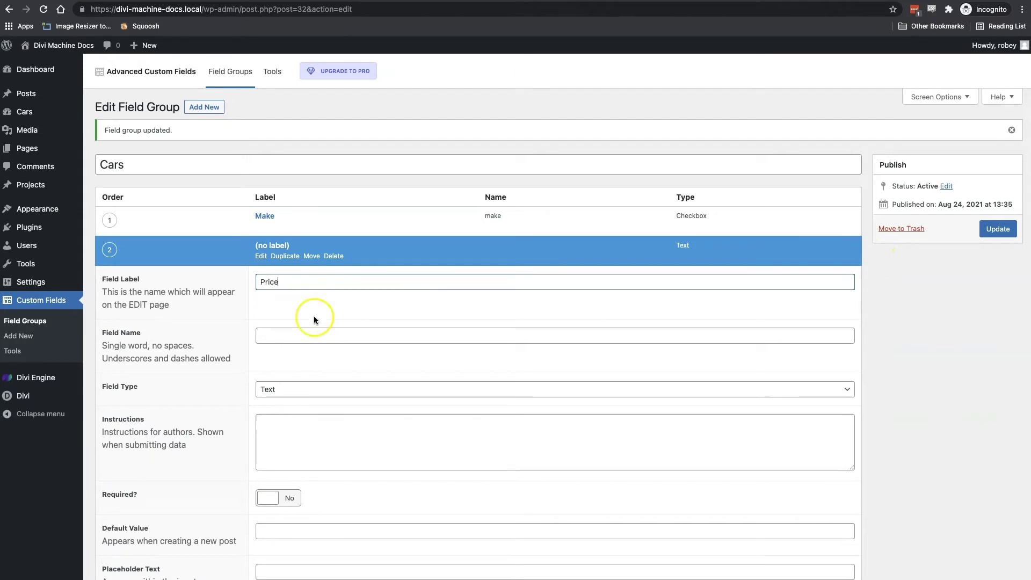
{"action": "left_click", "coordinate": [278, 389]}
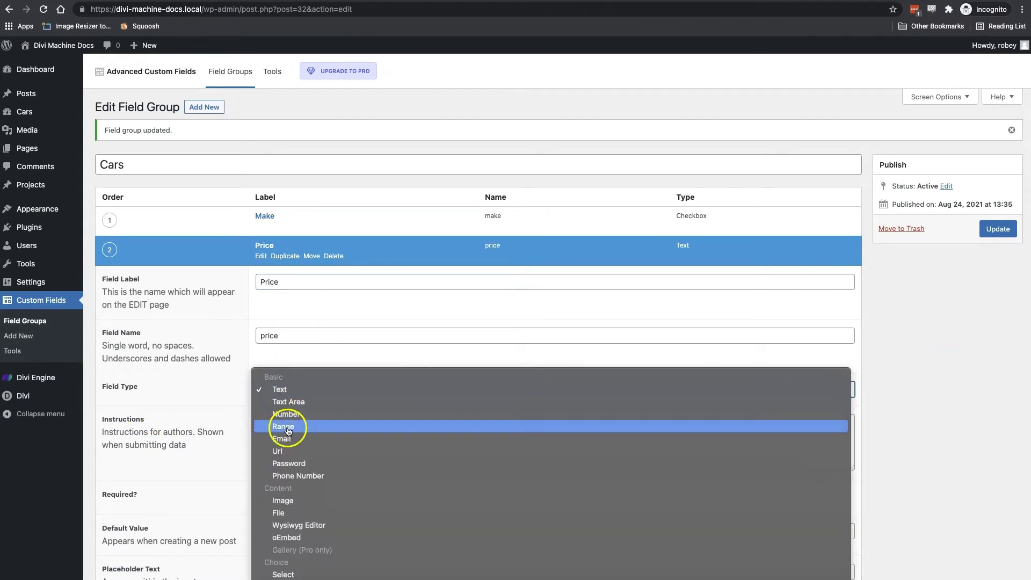
{"action": "left_click", "coordinate": [288, 428]}
{"action": "scroll", "coordinate": [288, 430], "scroll_direction": "down", "scroll_amount": 2}
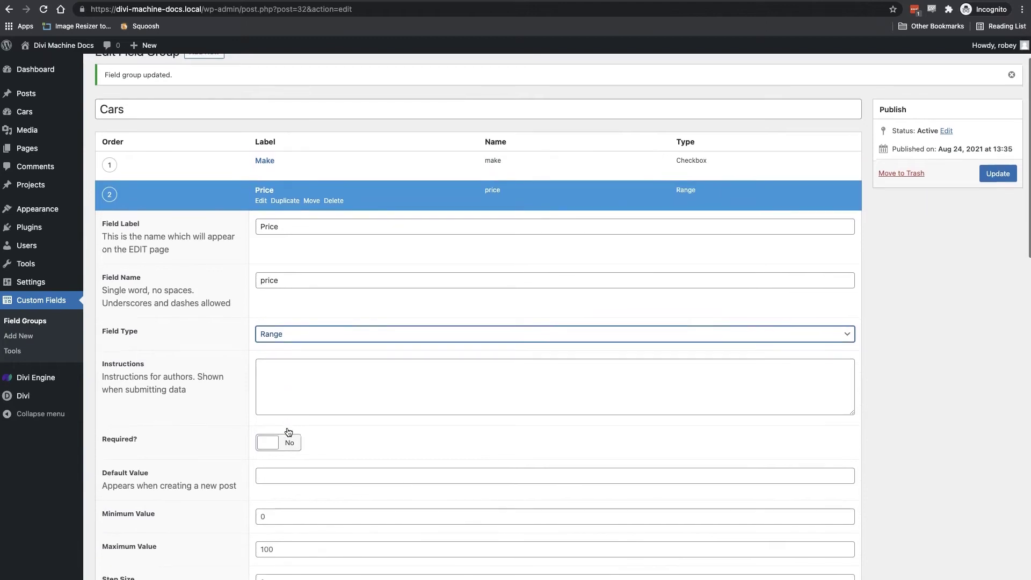
{"action": "scroll", "coordinate": [289, 417], "scroll_direction": "down", "scroll_amount": 2}
Step: Change Price's maximum value from 100 to 1000000 and update the field group
{"action": "left_click", "coordinate": [277, 455]}
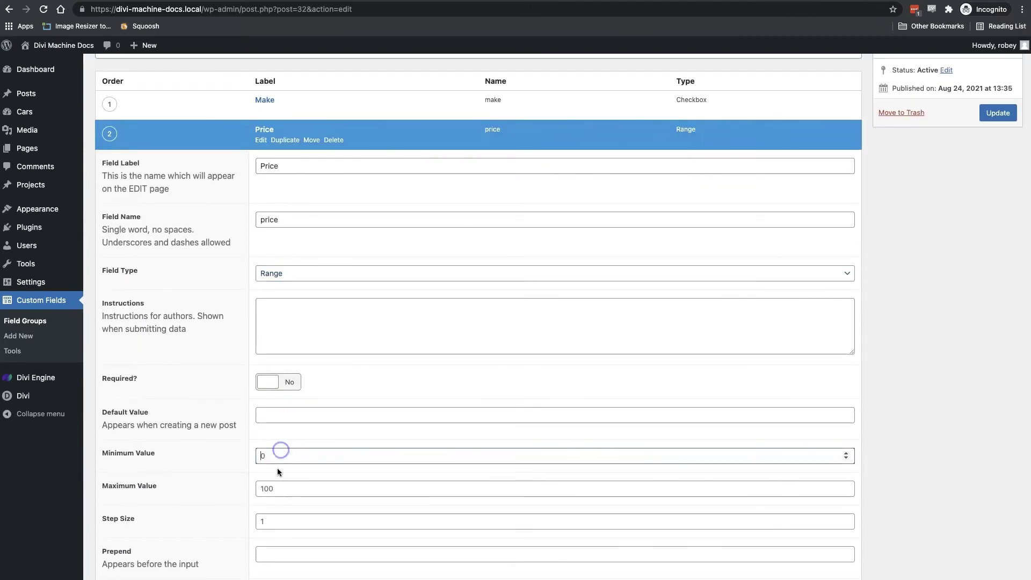
{"action": "left_click", "coordinate": [273, 489]}
{"action": "key", "text": "ctrl+a"}
{"action": "type", "text": "10"}
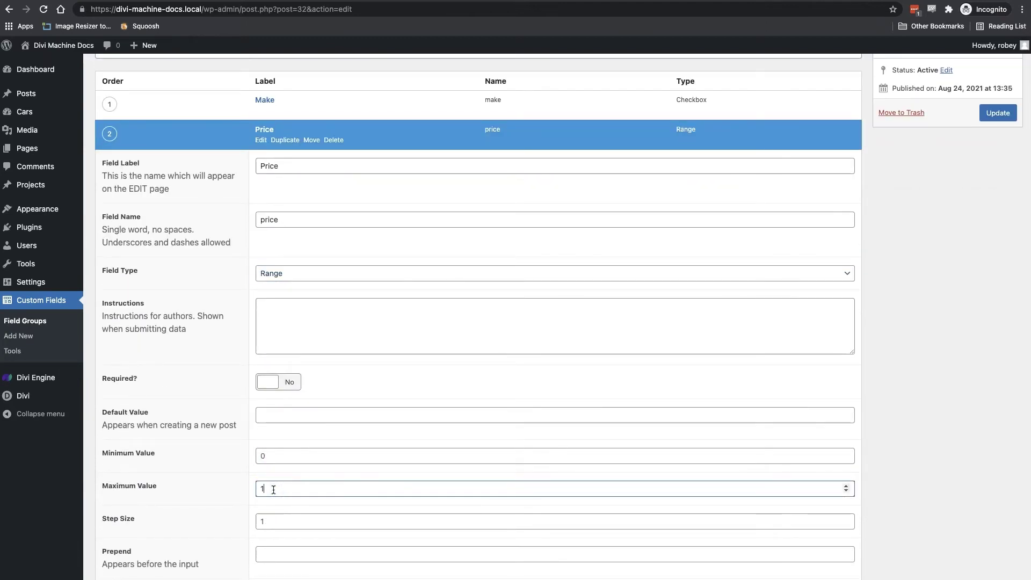
{"action": "type", "text": "00000"}
{"action": "key", "text": "Return"}
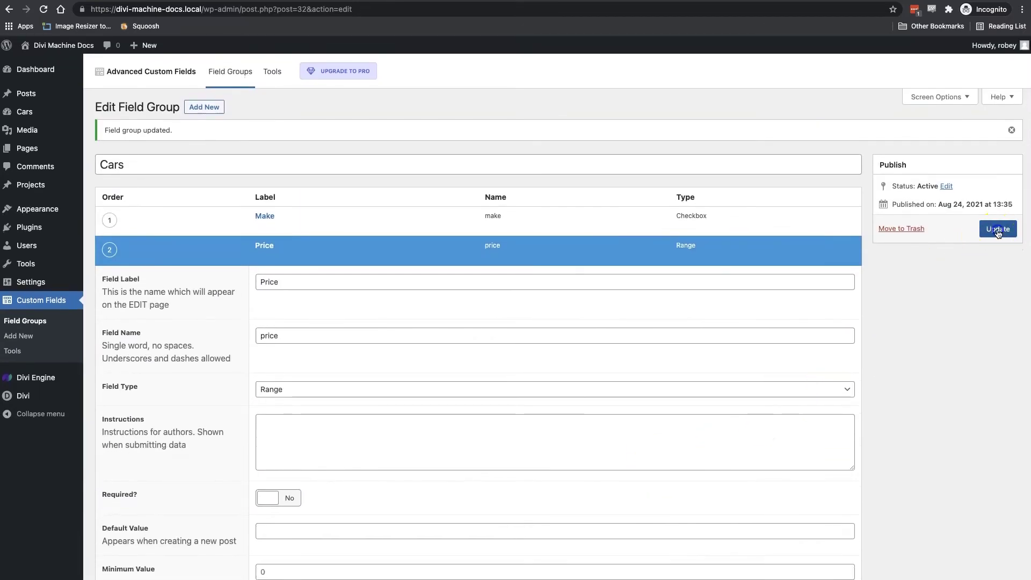
{"action": "left_click", "coordinate": [998, 230]}
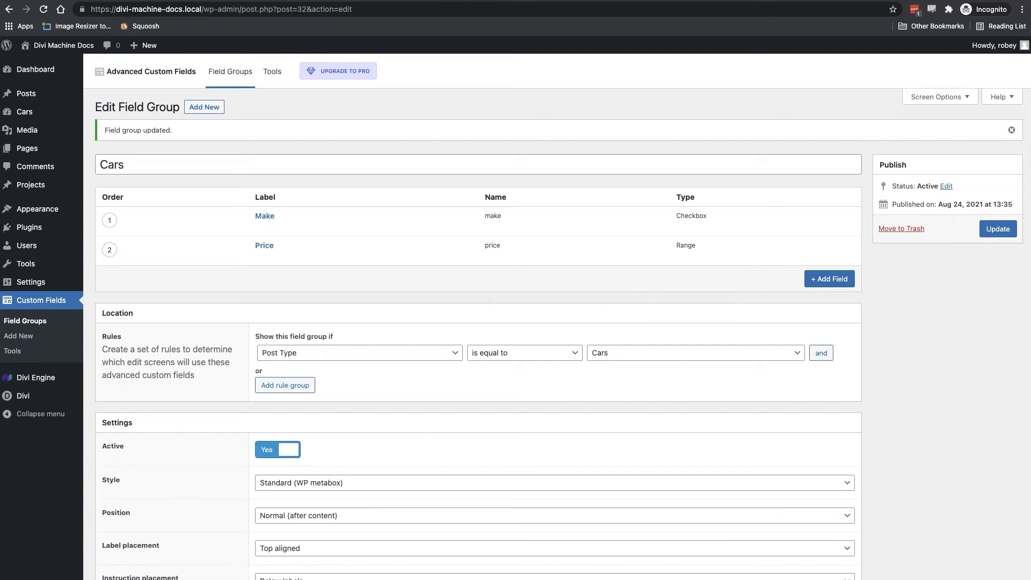
Step: Add a field labelled Images with the Group field type
{"action": "left_click", "coordinate": [830, 279]}
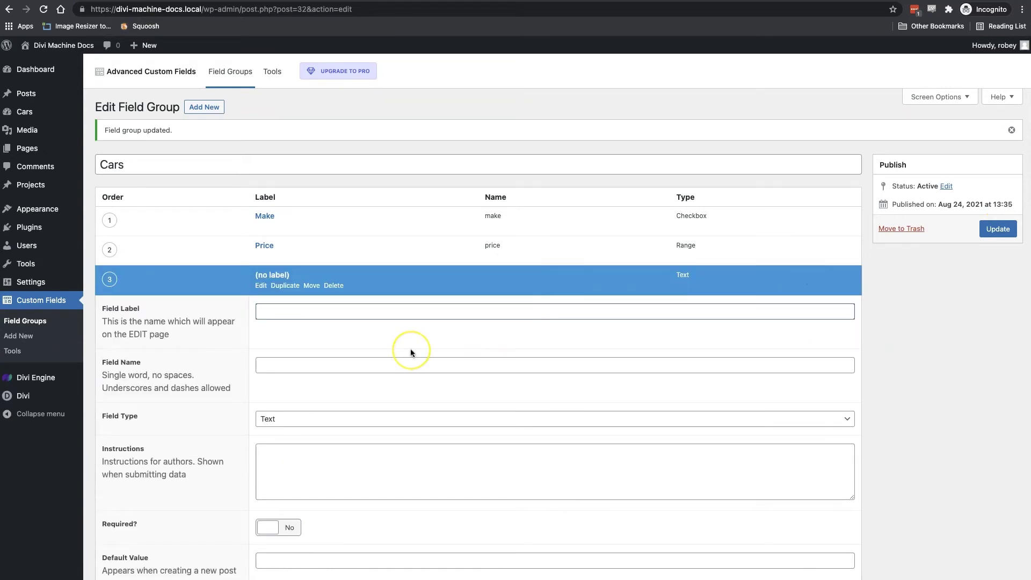
{"action": "type", "text": "Images"}
{"action": "left_click", "coordinate": [333, 420]}
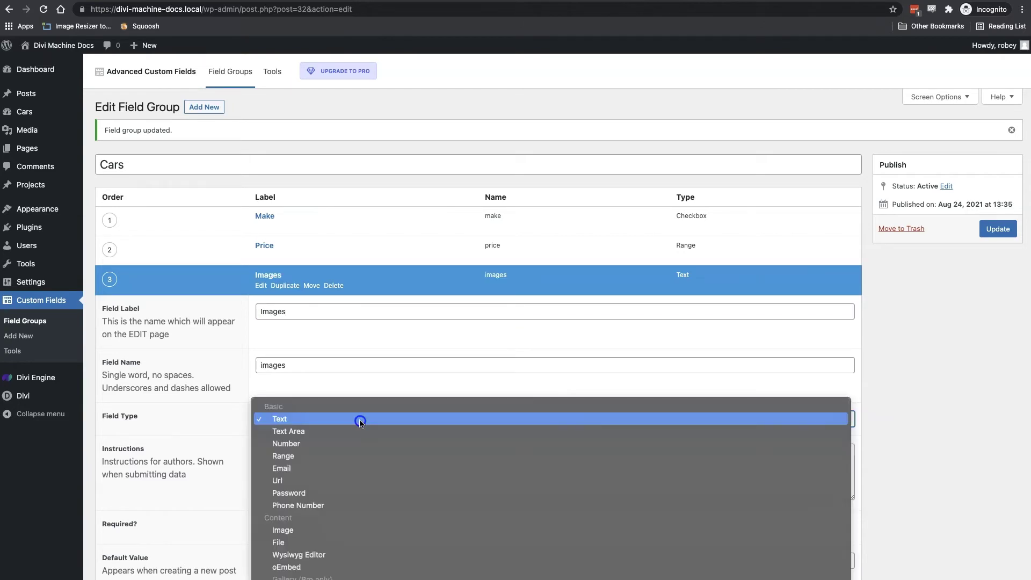
{"action": "scroll", "coordinate": [360, 496], "scroll_direction": "down", "scroll_amount": 5}
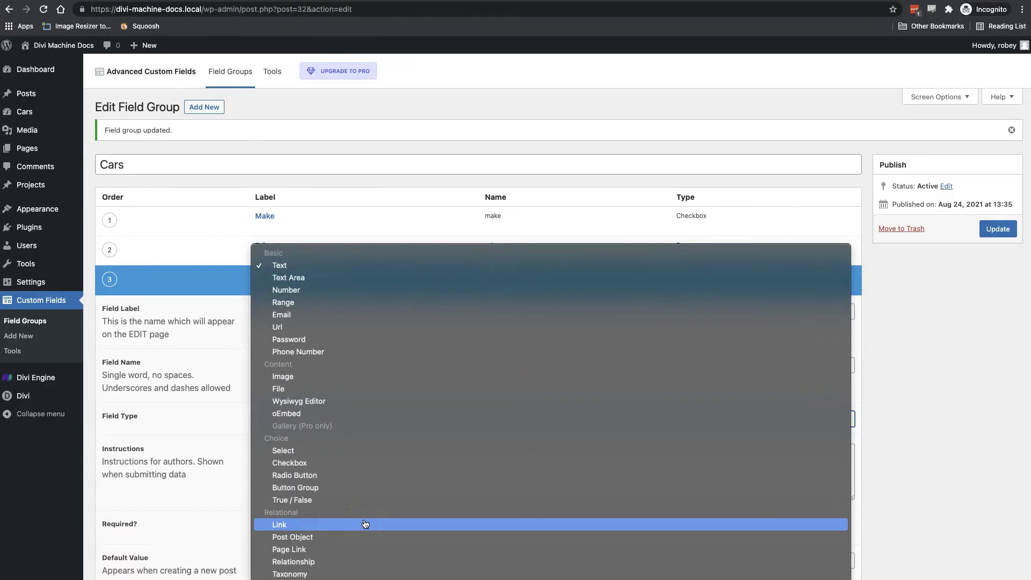
{"action": "scroll", "coordinate": [366, 503], "scroll_direction": "down", "scroll_amount": 2}
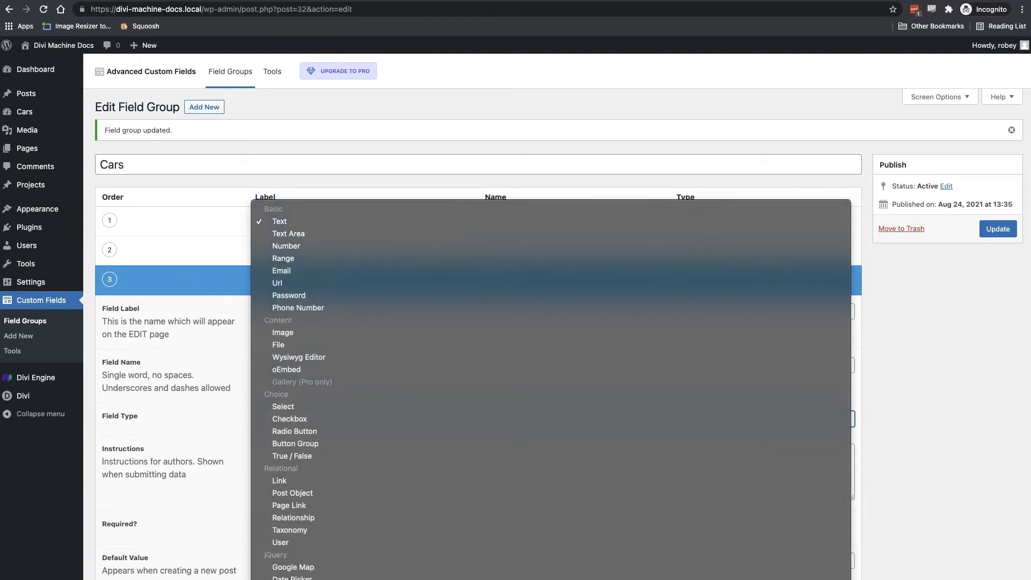
{"action": "left_click", "coordinate": [290, 467]}
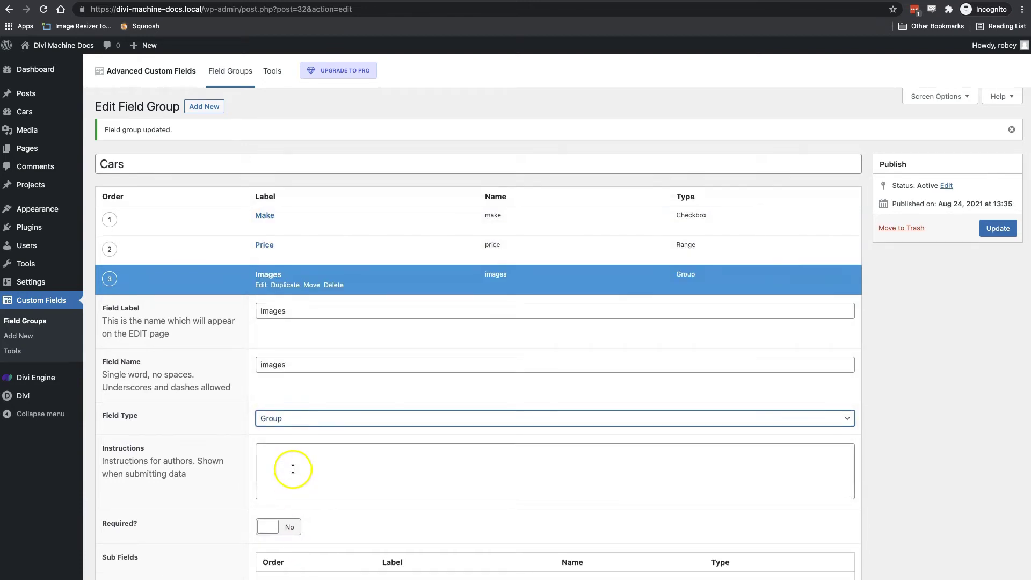
{"action": "scroll", "coordinate": [292, 469], "scroll_direction": "down", "scroll_amount": 3}
Step: Add Image 1 and Image 2 sub-fields to Images, both of type Image
{"action": "left_click", "coordinate": [811, 501]}
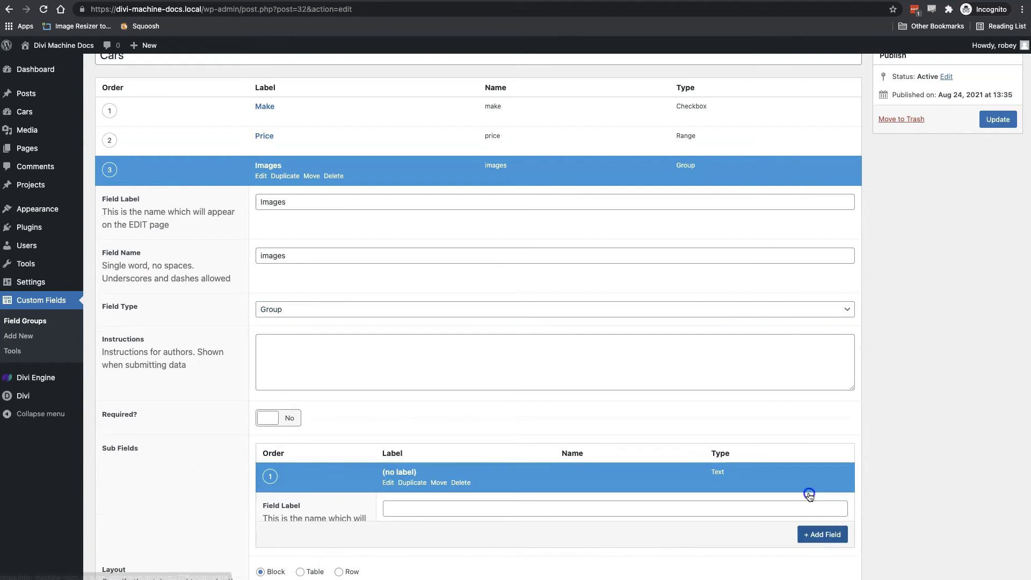
{"action": "type", "text": "Image 1"}
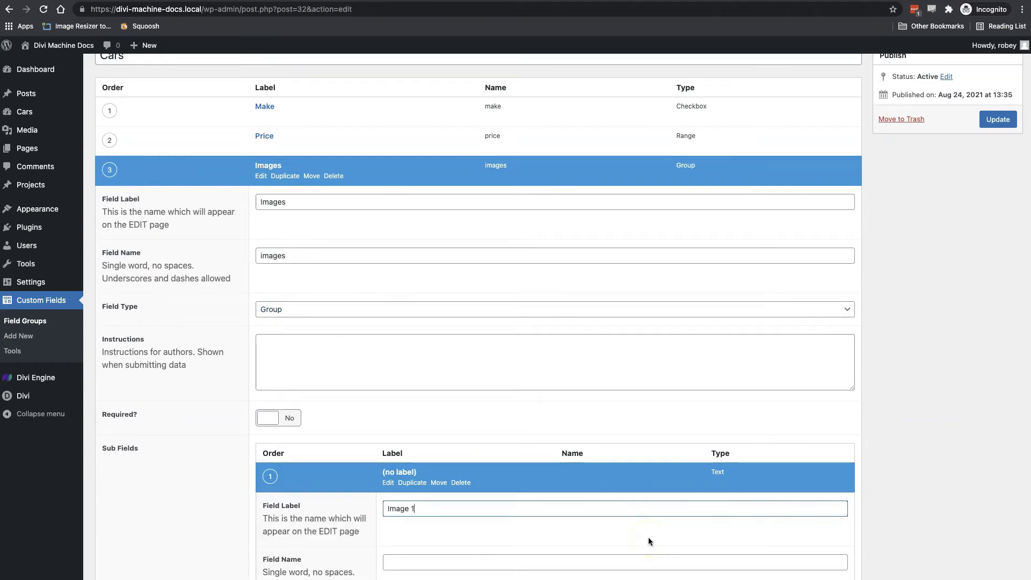
{"action": "scroll", "coordinate": [649, 537], "scroll_direction": "down", "scroll_amount": 5}
{"action": "left_click", "coordinate": [463, 402]}
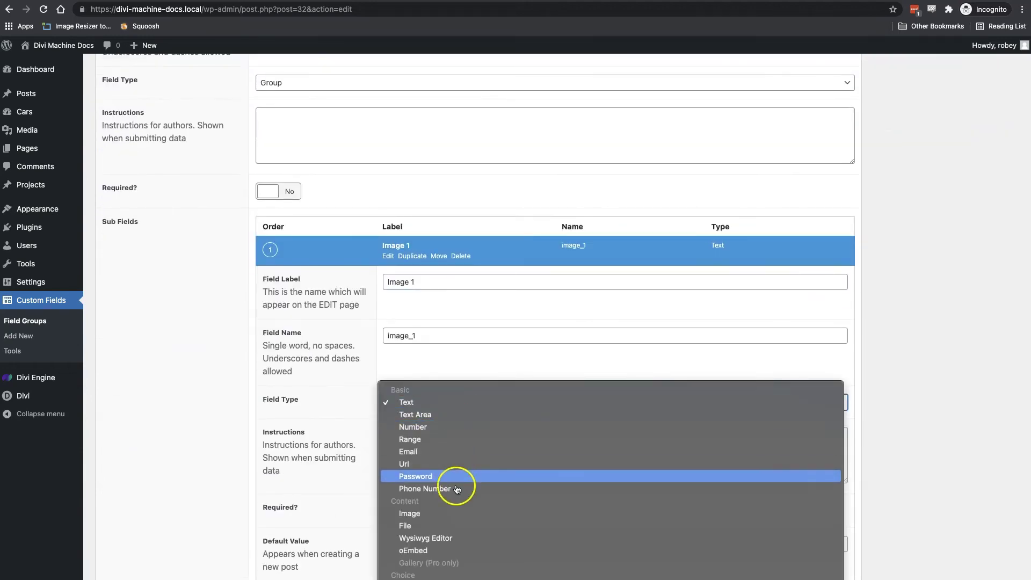
{"action": "left_click", "coordinate": [633, 517]}
{"action": "scroll", "coordinate": [633, 514], "scroll_direction": "down", "scroll_amount": 8}
{"action": "left_click", "coordinate": [811, 436]}
{"action": "type", "text": "Image 2"}
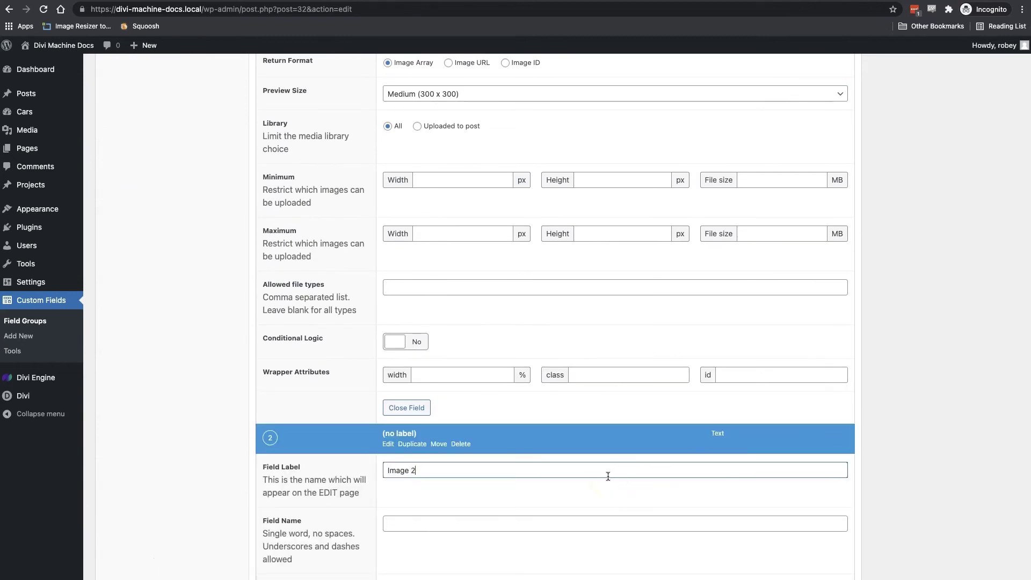
{"action": "scroll", "coordinate": [610, 474], "scroll_direction": "down", "scroll_amount": 4}
{"action": "left_click", "coordinate": [569, 369]}
{"action": "left_click", "coordinate": [537, 481]}
{"action": "scroll", "coordinate": [537, 479], "scroll_direction": "down", "scroll_amount": 9}
Step: Add Image 3 and Image 4 sub-fields to Images, both of type Image
{"action": "left_click", "coordinate": [527, 340]}
{"action": "type", "text": "Image 3"}
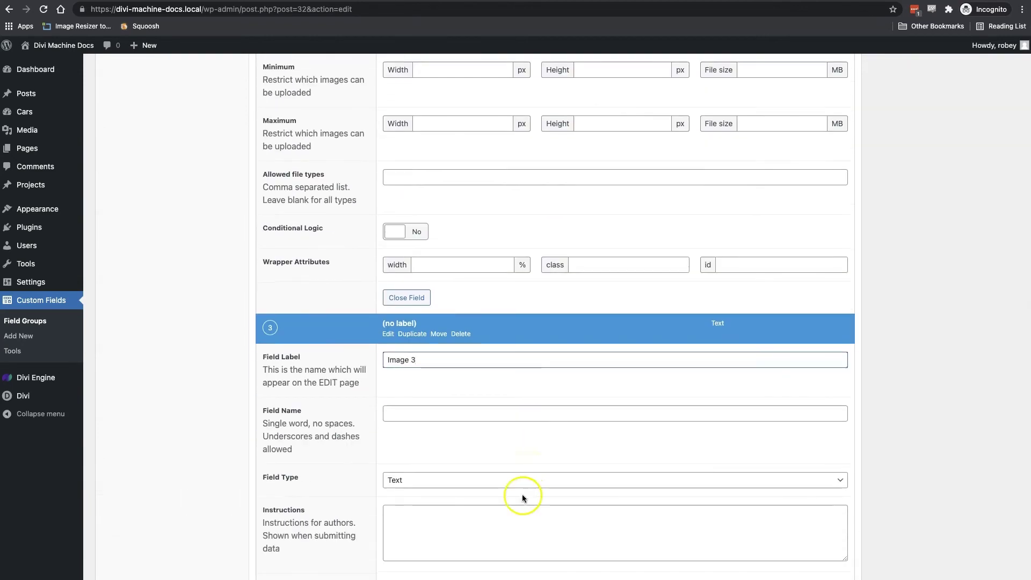
{"action": "left_click", "coordinate": [524, 479]}
{"action": "left_click", "coordinate": [497, 575]}
{"action": "scroll", "coordinate": [737, 429], "scroll_direction": "down", "scroll_amount": 10}
{"action": "left_click", "coordinate": [819, 394]}
{"action": "type", "text": "Image 4"}
{"action": "scroll", "coordinate": [553, 419], "scroll_direction": "down", "scroll_amount": 7}
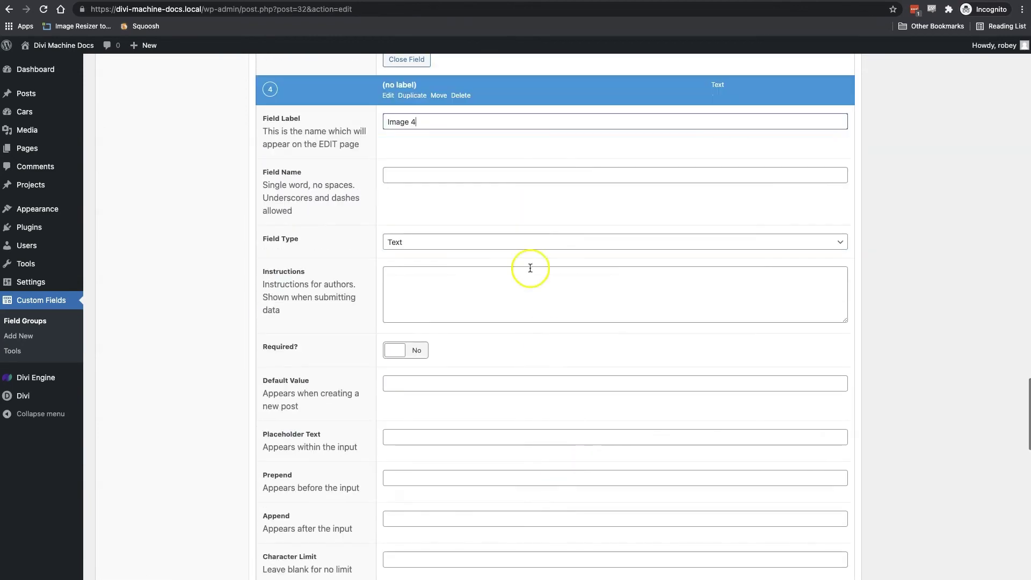
{"action": "left_click", "coordinate": [526, 242]}
{"action": "left_click", "coordinate": [424, 353]}
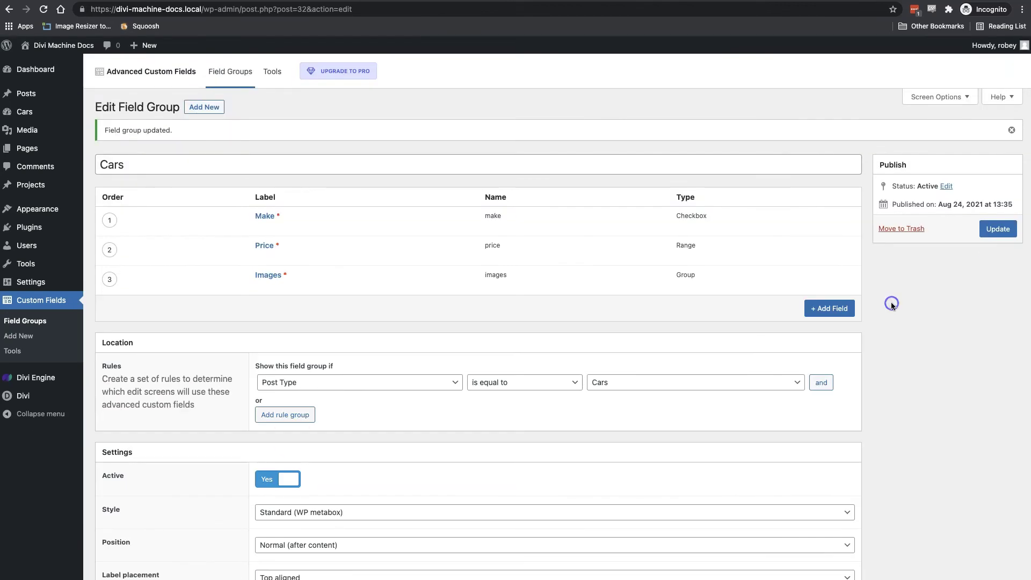
Step: Add a field labelled Gearbox with the Select field type
{"action": "left_click", "coordinate": [840, 309]}
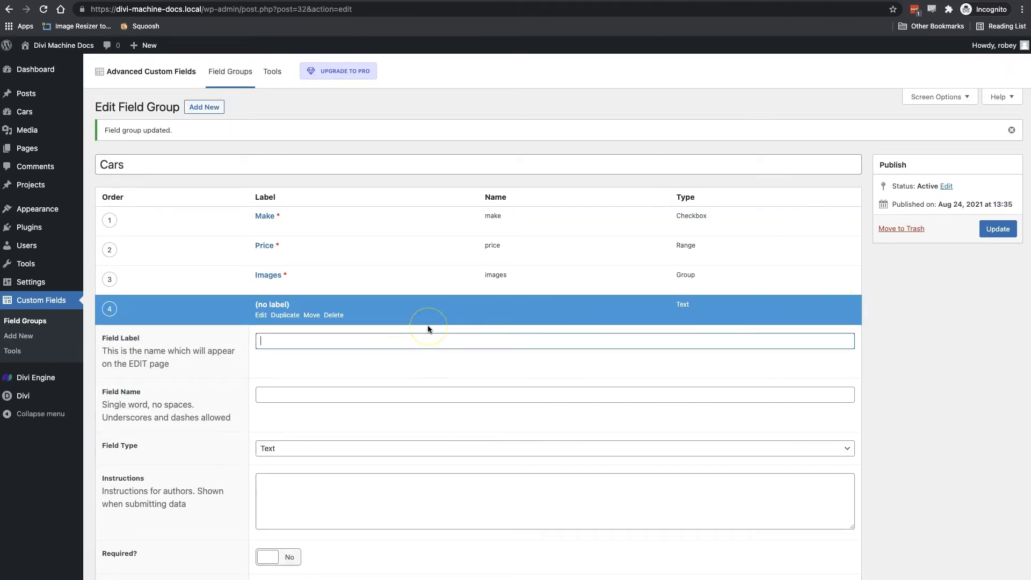
{"action": "type", "text": "Gearbox"}
{"action": "left_click", "coordinate": [427, 449]}
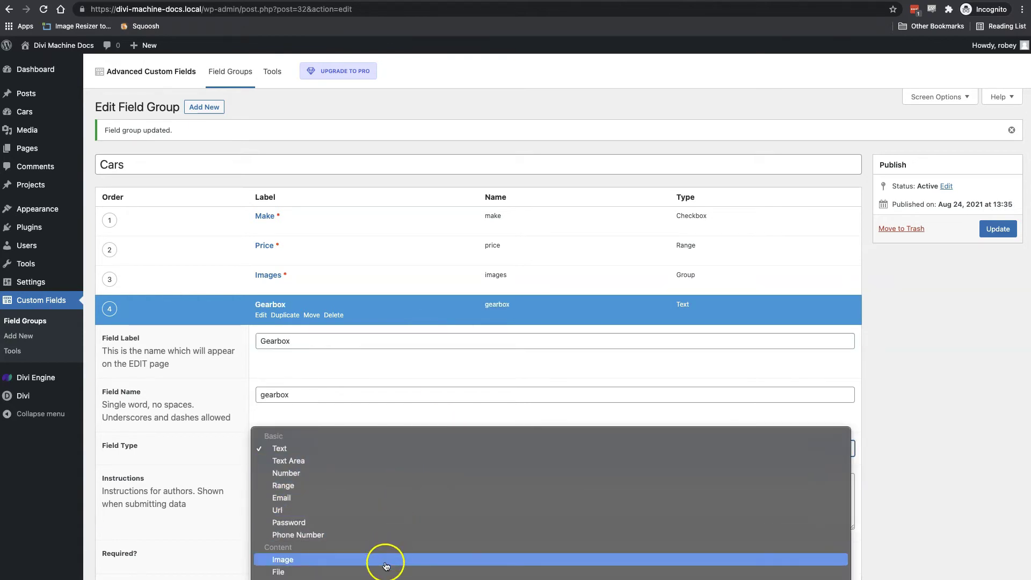
{"action": "left_click", "coordinate": [363, 460]}
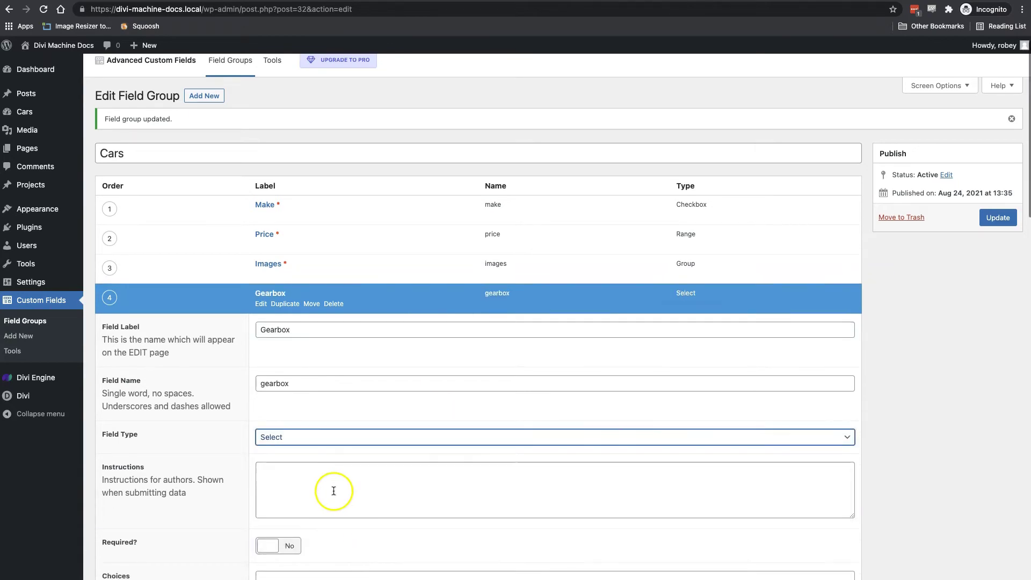
{"action": "scroll", "coordinate": [334, 490], "scroll_direction": "down", "scroll_amount": 5}
Step: Enter the Gearbox choices Manual and Automatic and update the field group
{"action": "left_click", "coordinate": [337, 373]}
{"action": "type", "text": "Manual"}
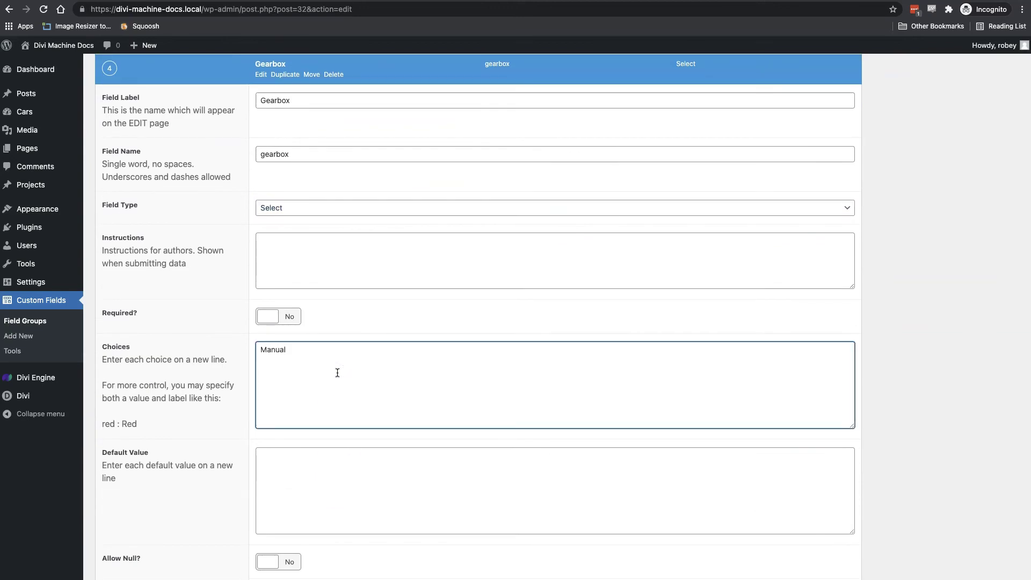
{"action": "key", "text": "Return"}
{"action": "type", "text": "Automatic"}
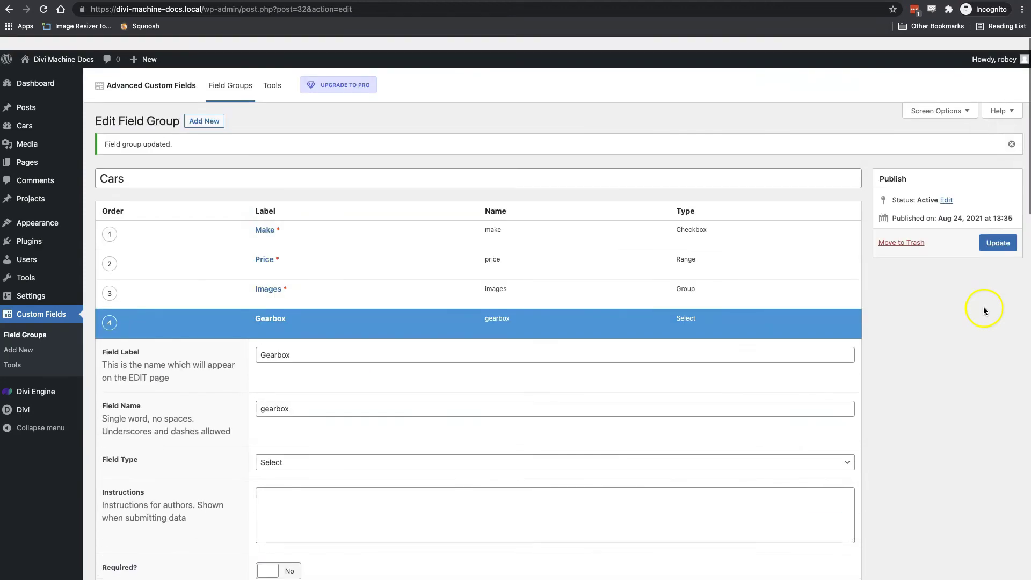
{"action": "left_click", "coordinate": [997, 242]}
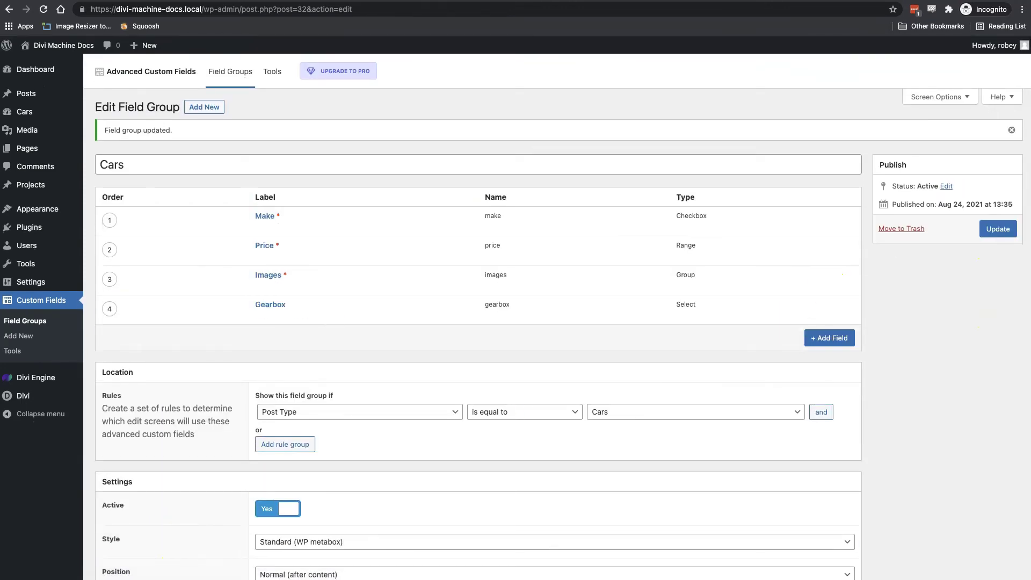
Step: Add a field labelled Year with the Range field type
{"action": "left_click", "coordinate": [832, 338]}
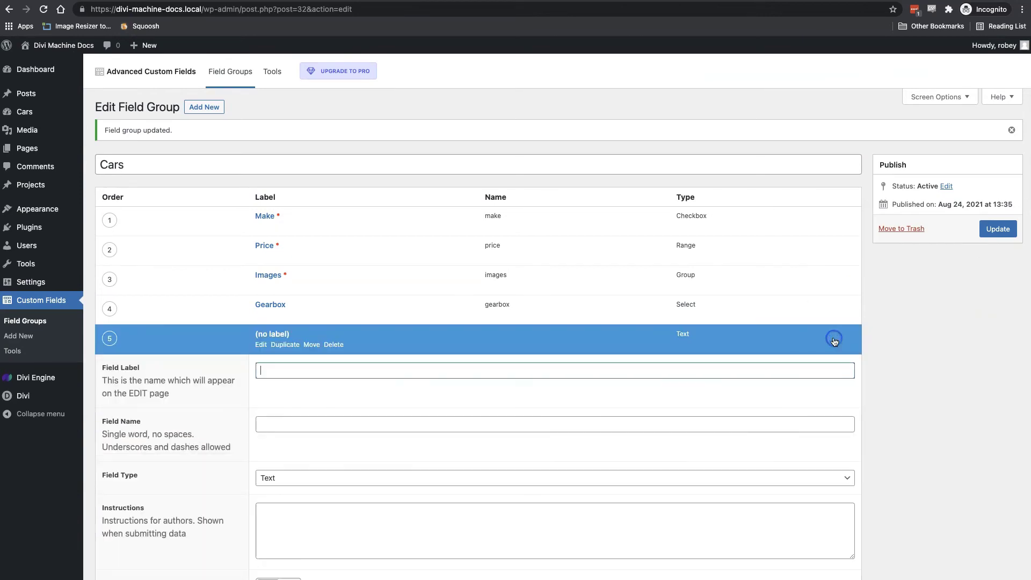
{"action": "type", "text": "Year"}
{"action": "left_click", "coordinate": [392, 483]}
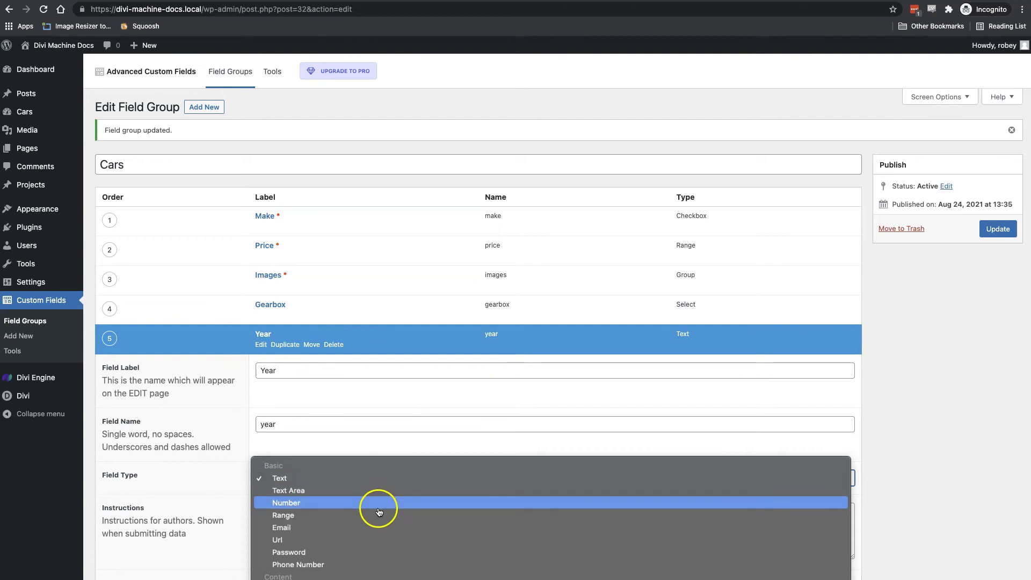
{"action": "left_click", "coordinate": [378, 515]}
{"action": "scroll", "coordinate": [395, 492], "scroll_direction": "down", "scroll_amount": 5}
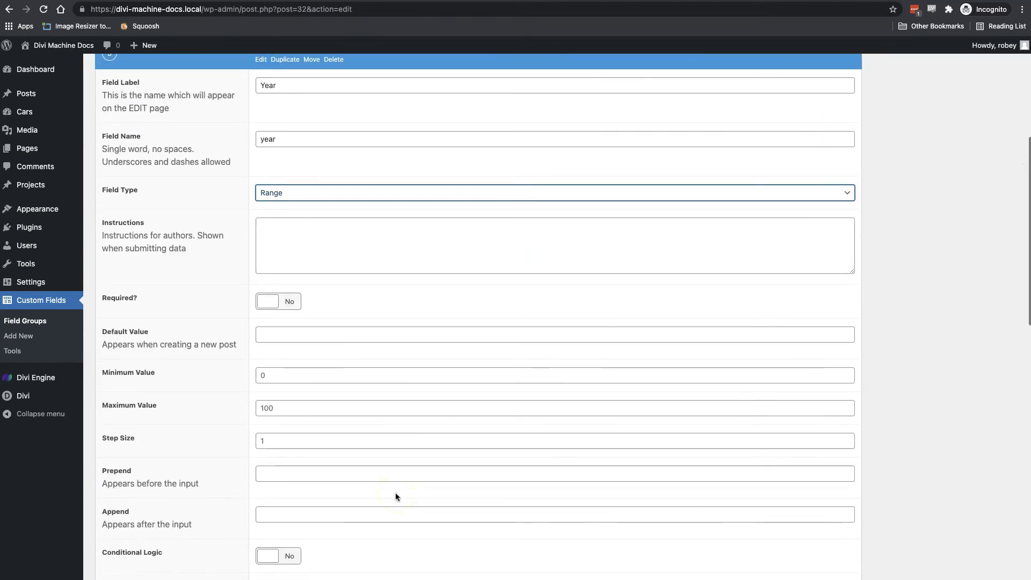
Step: Set Year's minimum to 1990 and maximum to 2021, make it required, and update
{"action": "left_click", "coordinate": [315, 375]}
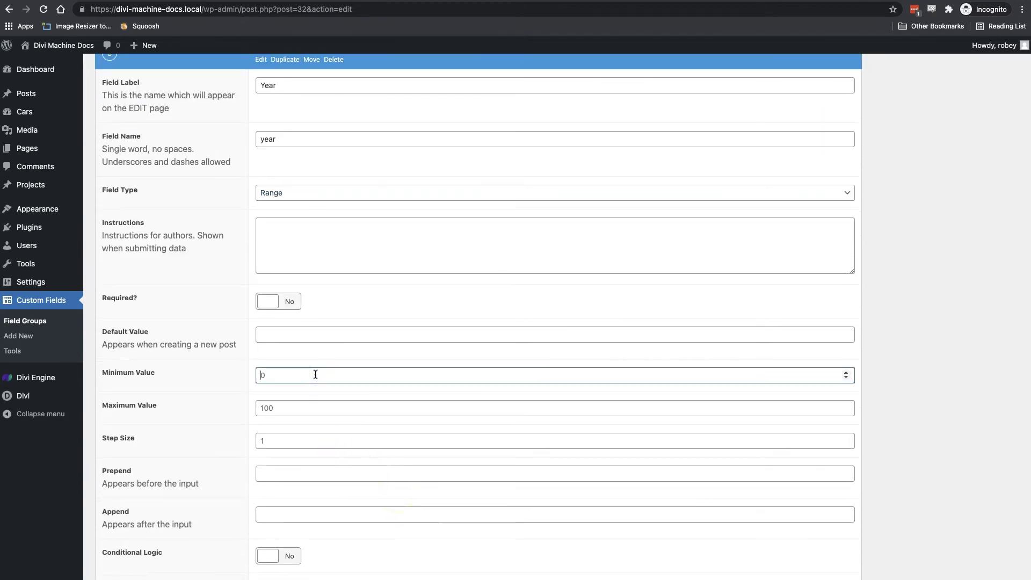
{"action": "type", "text": "1990"}
{"action": "left_click", "coordinate": [308, 408]}
{"action": "type", "text": "20"}
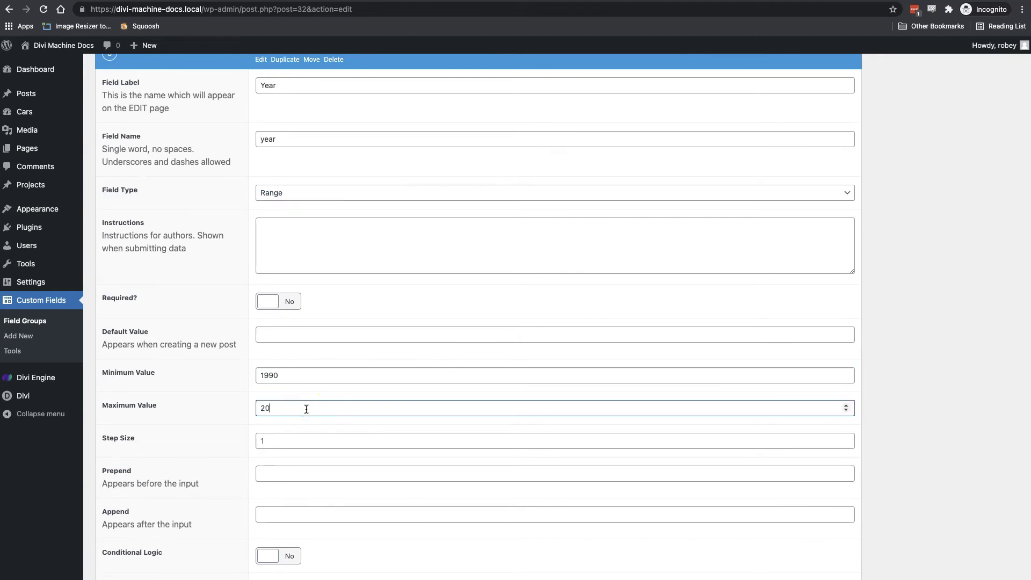
{"action": "type", "text": "21"}
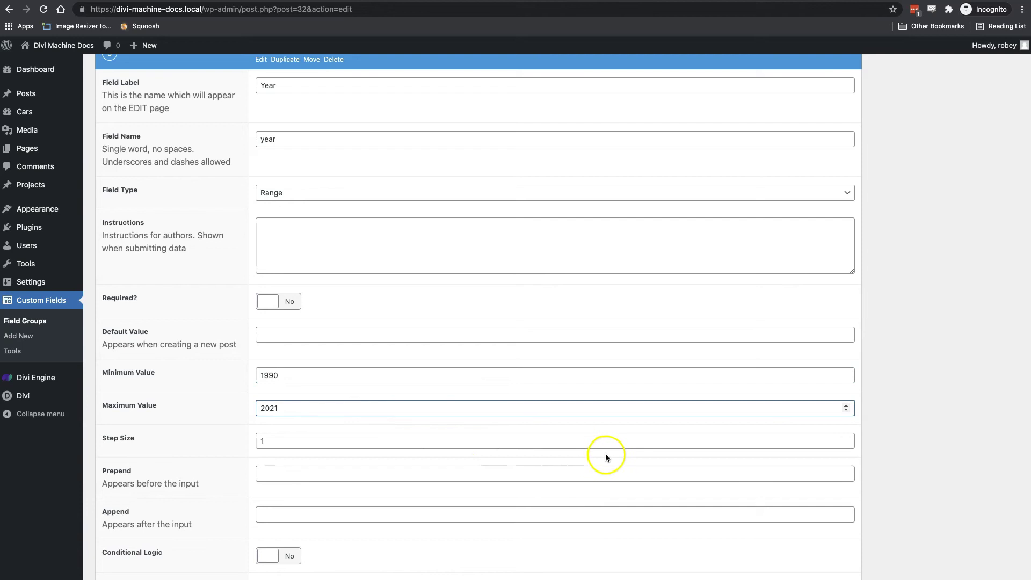
{"action": "left_click", "coordinate": [286, 305]}
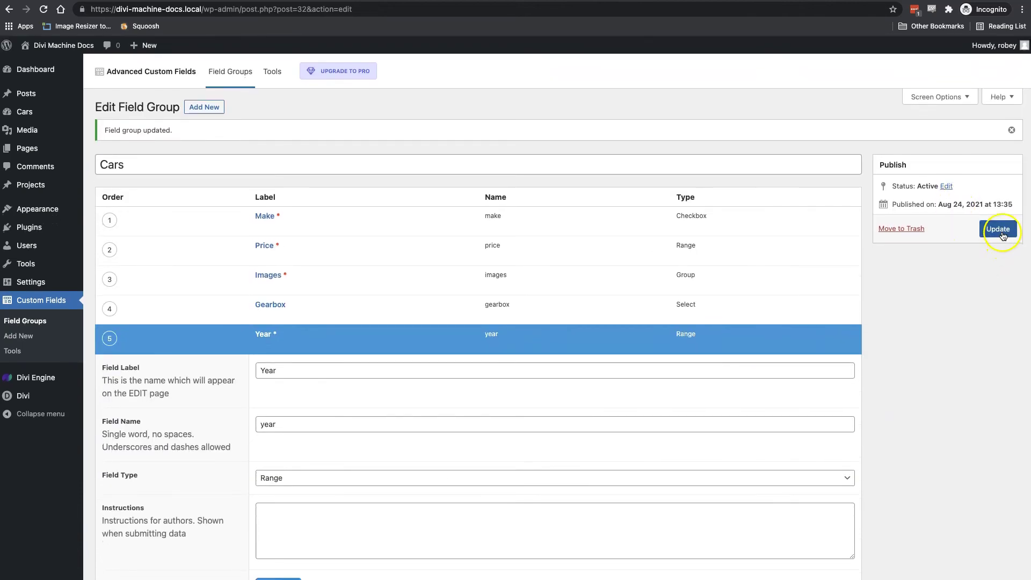
{"action": "left_click", "coordinate": [1002, 236]}
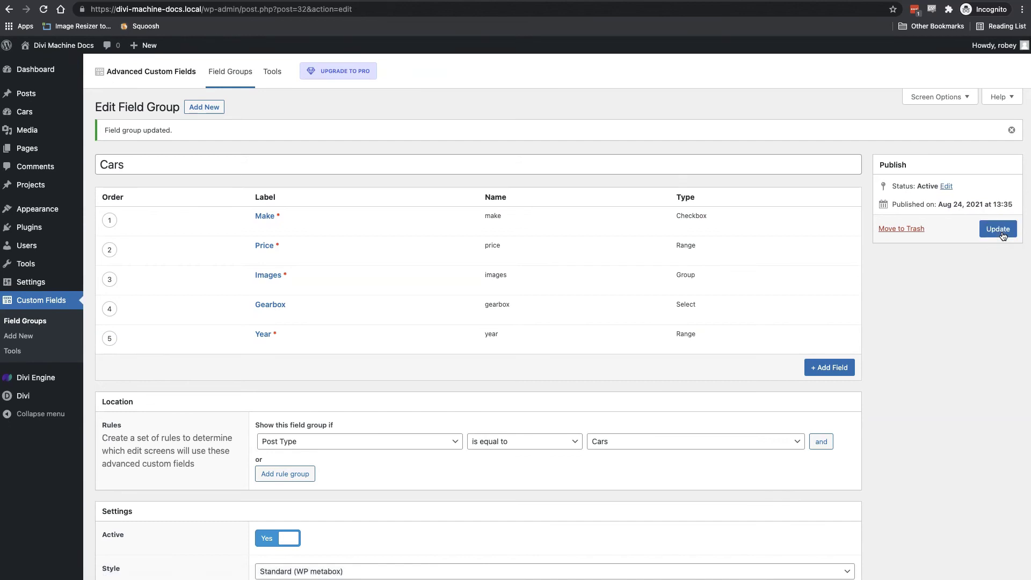
Step: Add a Mileage field of type Range with a maximum value of 300000
{"action": "left_click", "coordinate": [822, 367]}
{"action": "type", "text": "Mileage"}
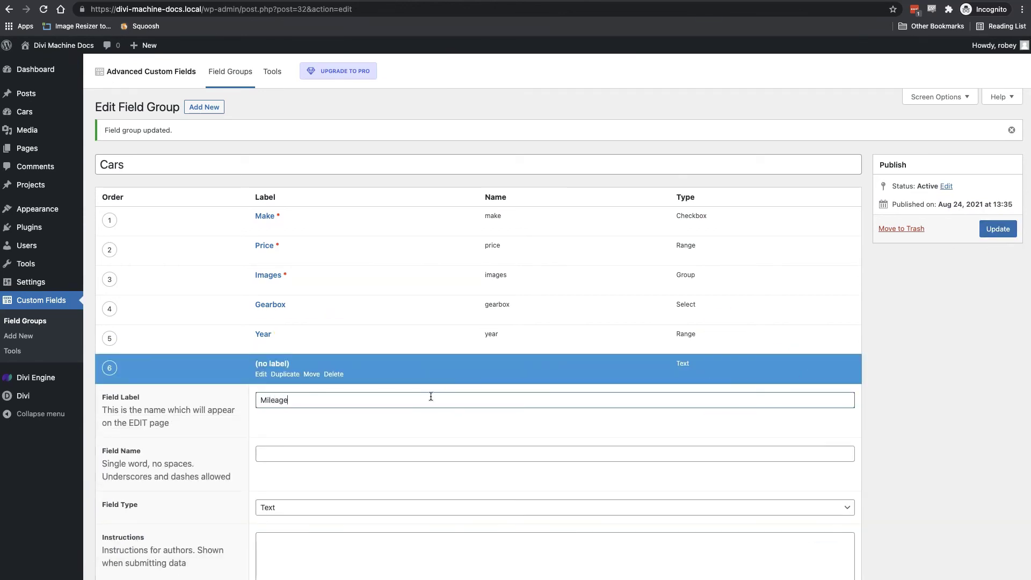
{"action": "left_click", "coordinate": [288, 508]}
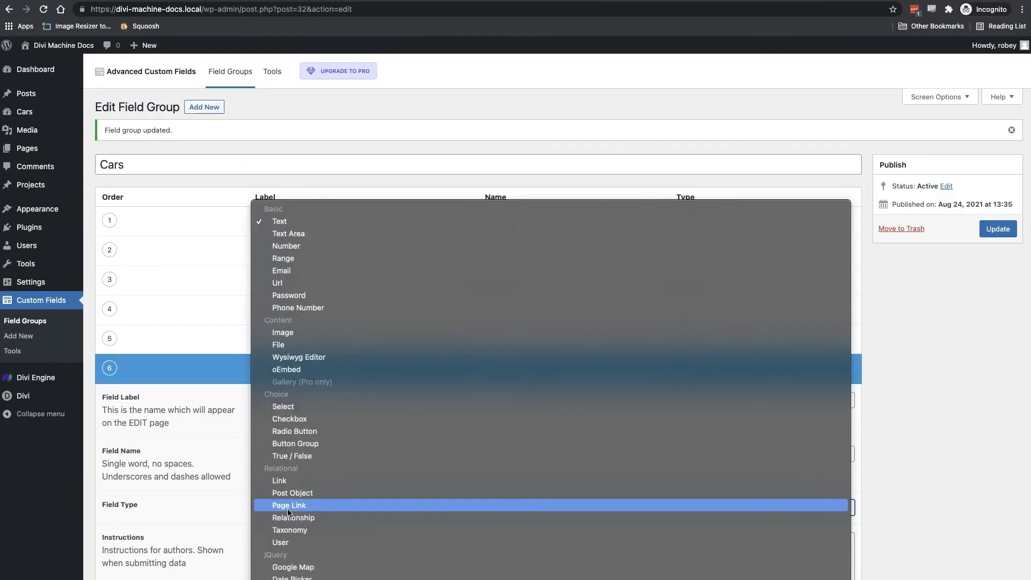
{"action": "left_click", "coordinate": [307, 252]}
{"action": "scroll", "coordinate": [390, 440], "scroll_direction": "down", "scroll_amount": 8}
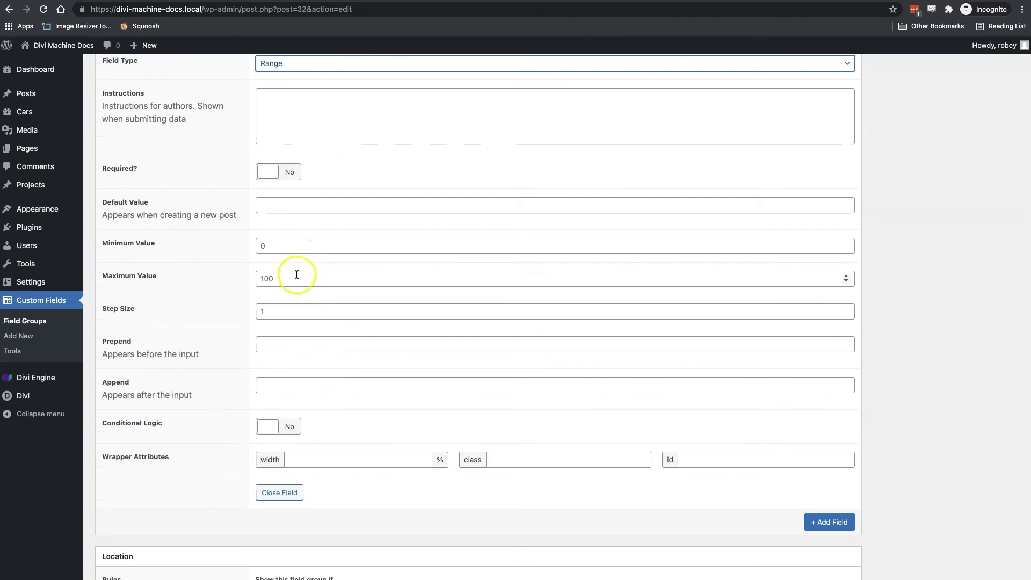
{"action": "left_click", "coordinate": [294, 276]}
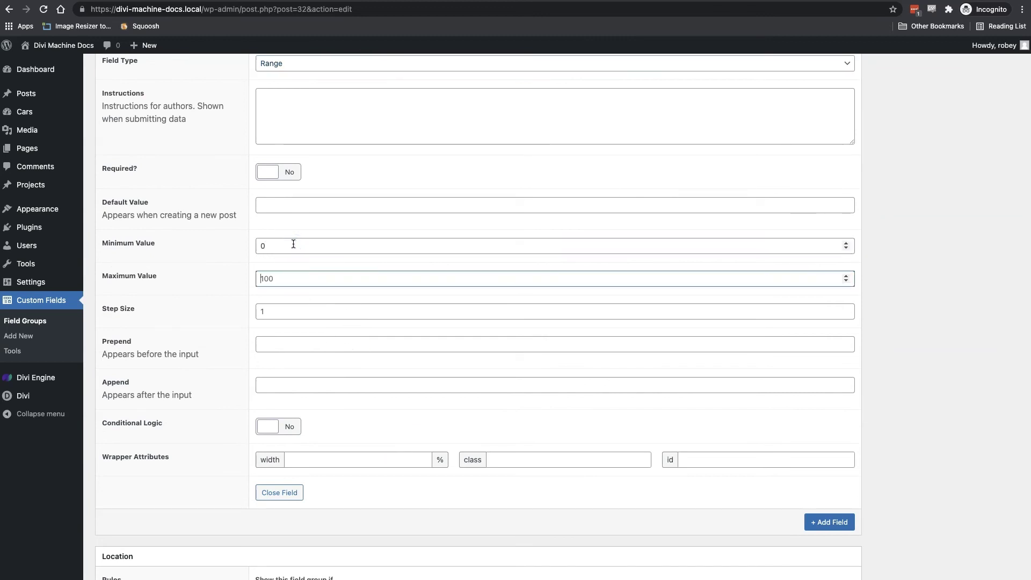
{"action": "type", "text": "300000"}
{"action": "left_click", "coordinate": [830, 522]}
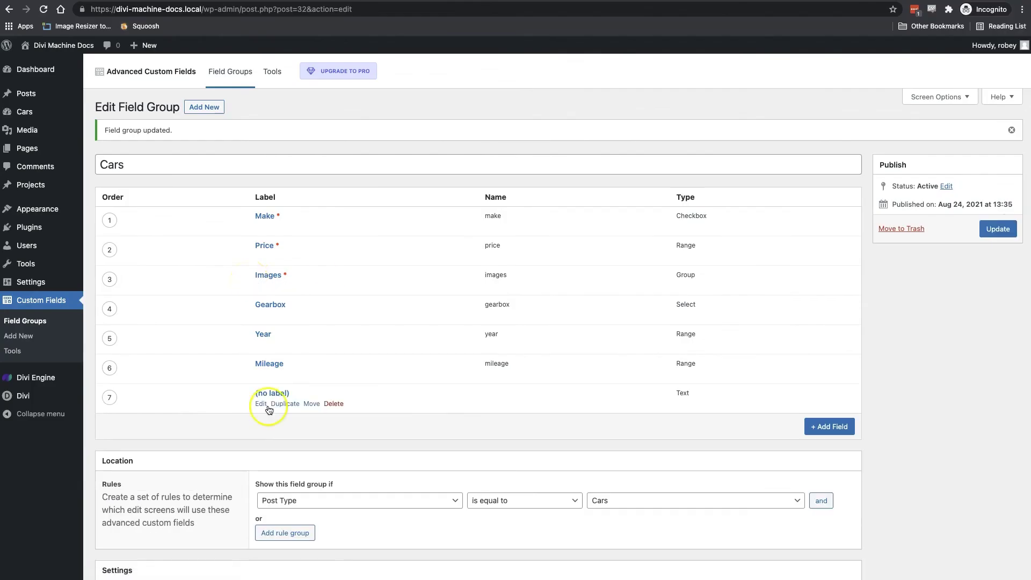
Step: Update the Cars field group and review its custom fields on a new Car post form
{"action": "left_click", "coordinate": [334, 401]}
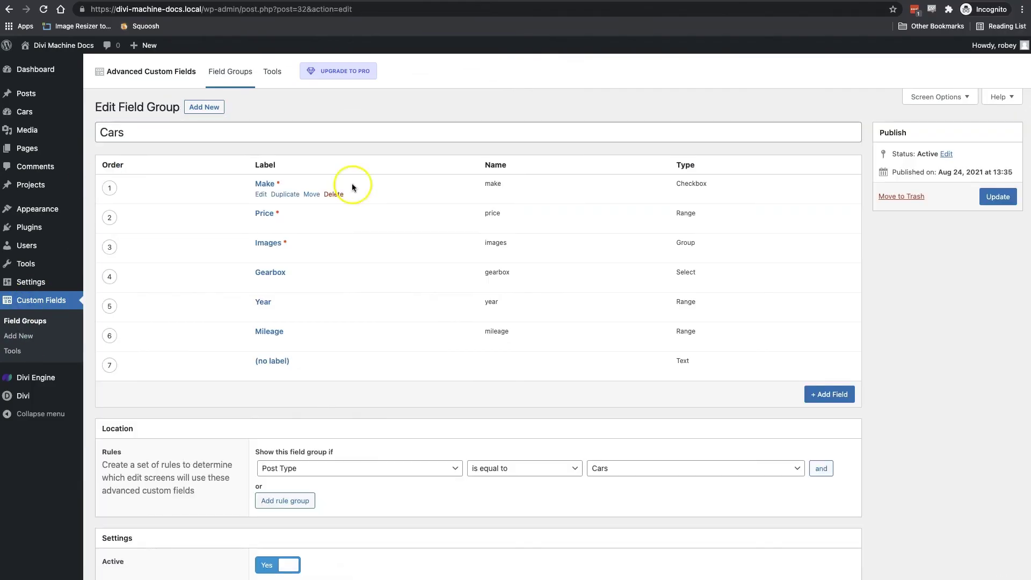
{"action": "left_click", "coordinate": [24, 111]}
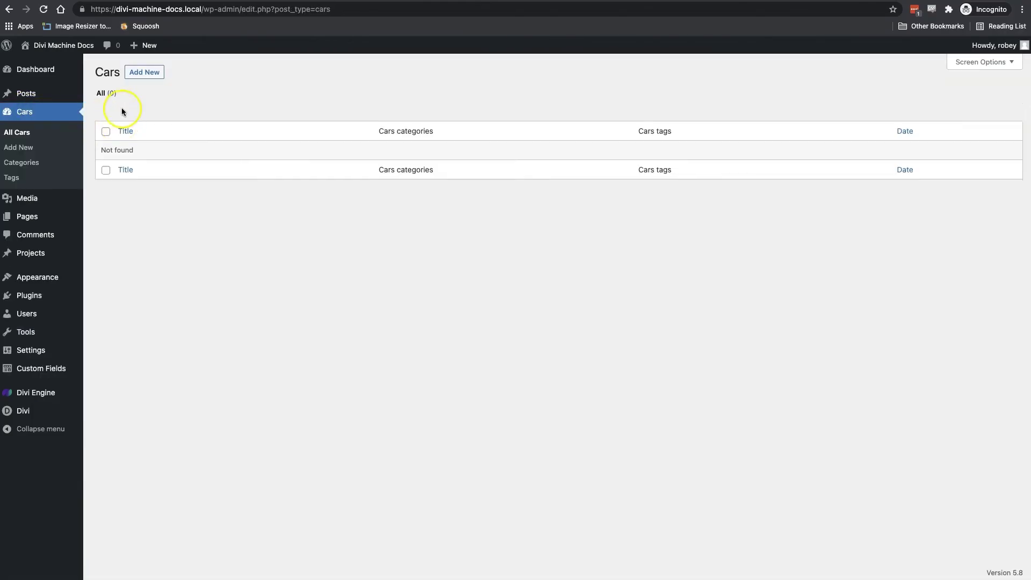
{"action": "left_click", "coordinate": [144, 72]}
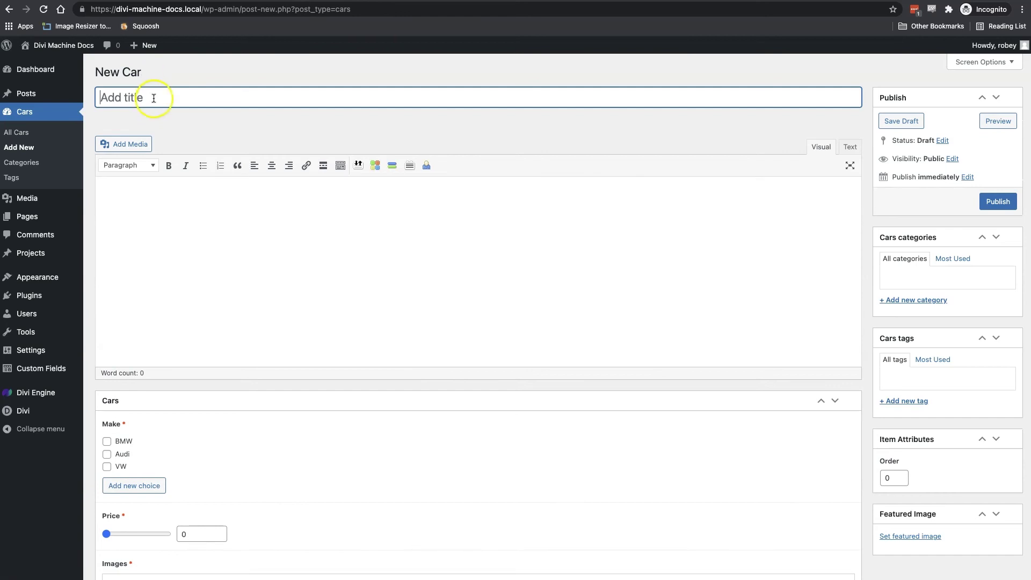
{"action": "scroll", "coordinate": [215, 375], "scroll_direction": "down", "scroll_amount": 3}
{"action": "scroll", "coordinate": [269, 408], "scroll_direction": "down", "scroll_amount": 5}
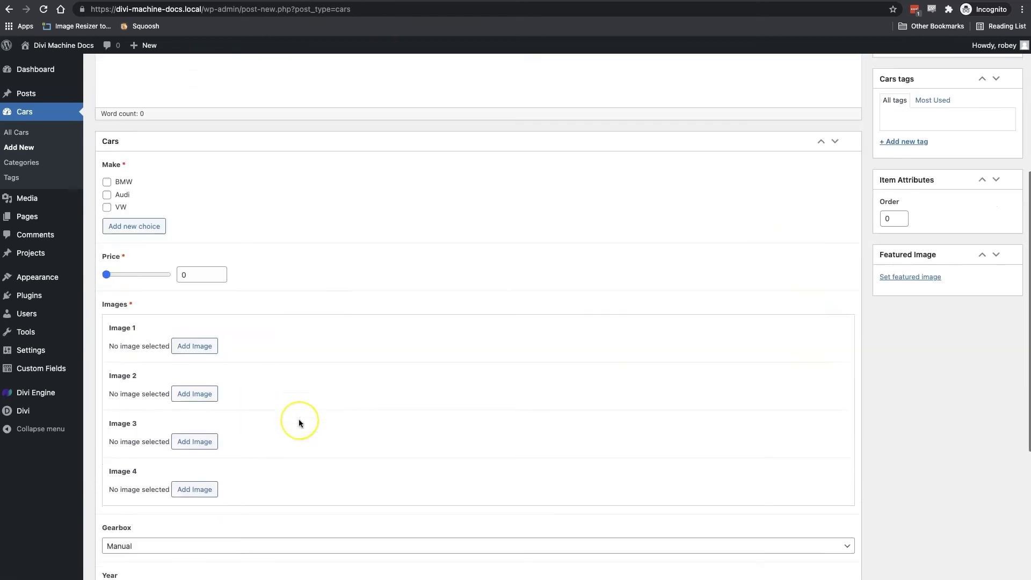
{"action": "scroll", "coordinate": [306, 429], "scroll_direction": "down", "scroll_amount": 3}
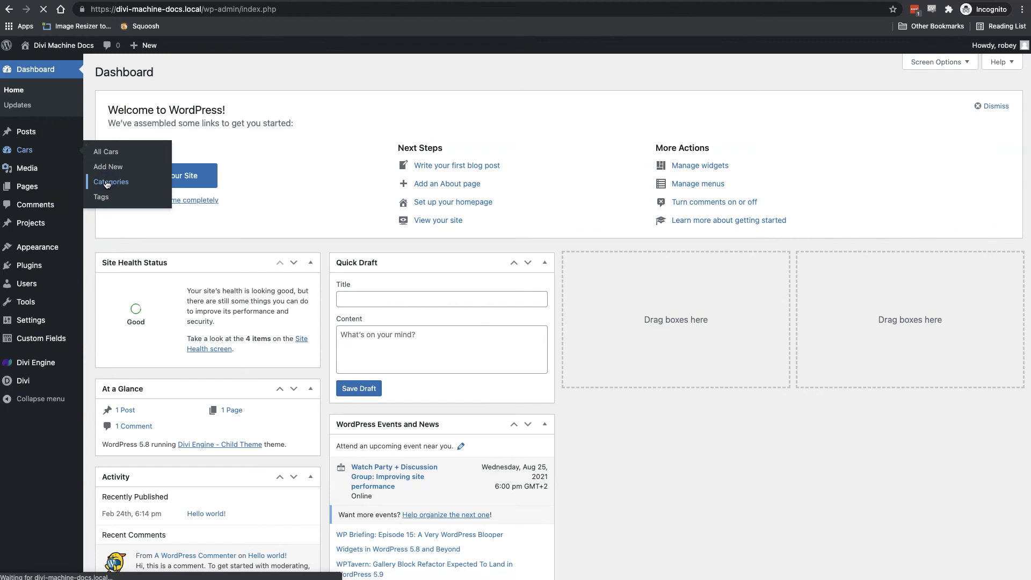
Step: Create the Petrol car category
{"action": "left_click", "coordinate": [281, 139]}
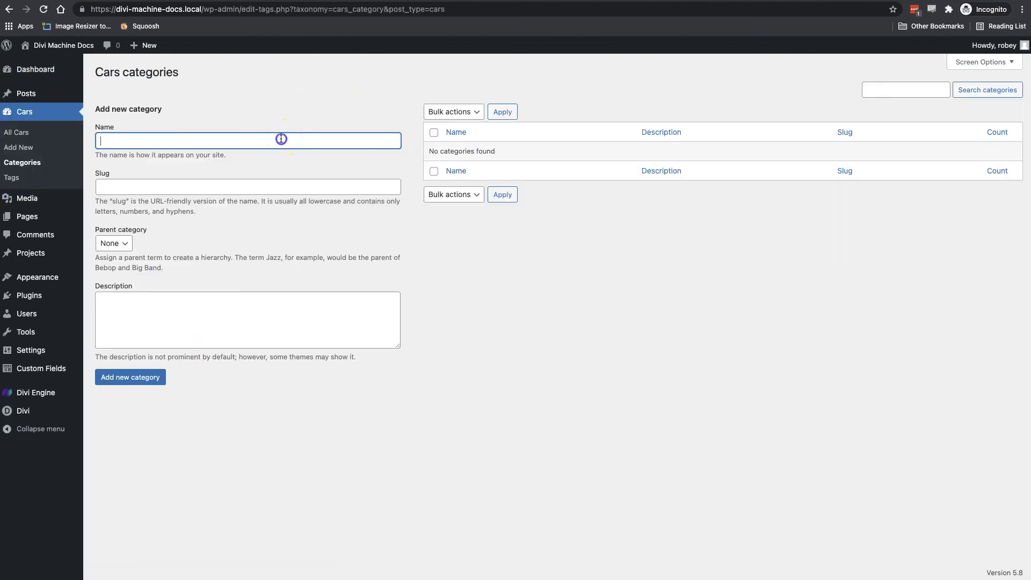
{"action": "type", "text": "Petrol"}
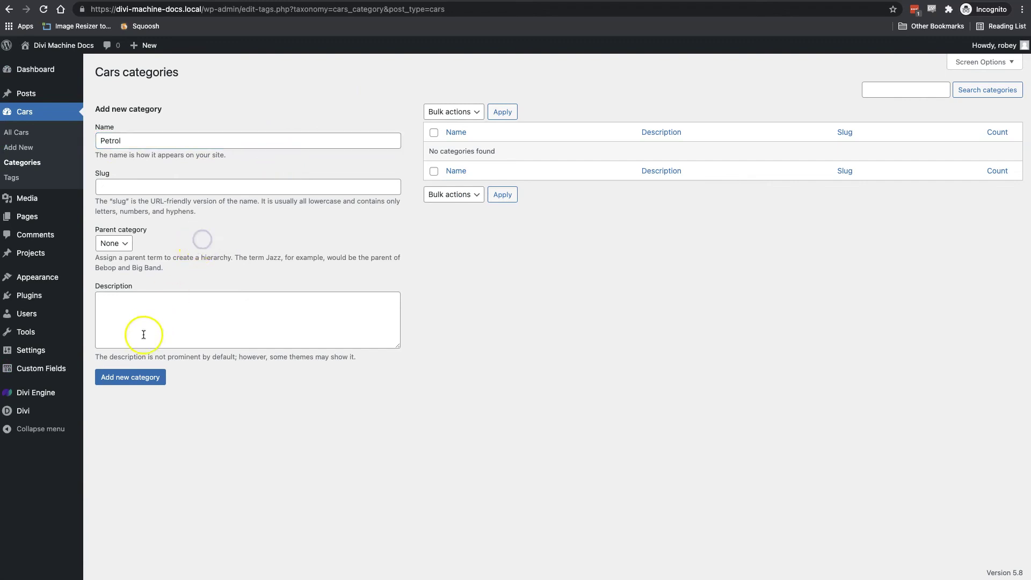
{"action": "left_click", "coordinate": [121, 378]}
Step: Create the Diesel car category
{"action": "left_click", "coordinate": [159, 143]}
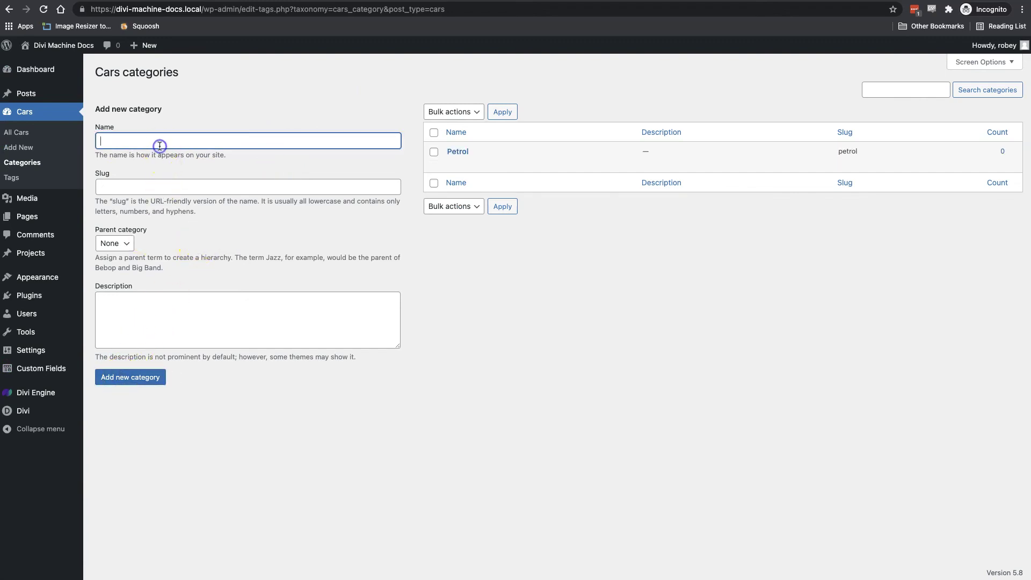
{"action": "type", "text": "Diesel"}
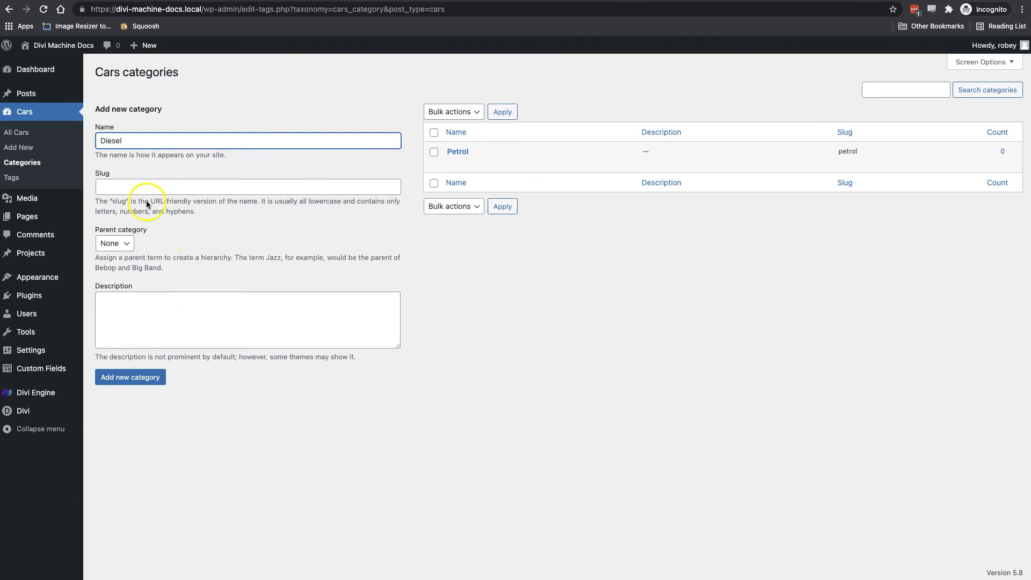
{"action": "left_click", "coordinate": [119, 371]}
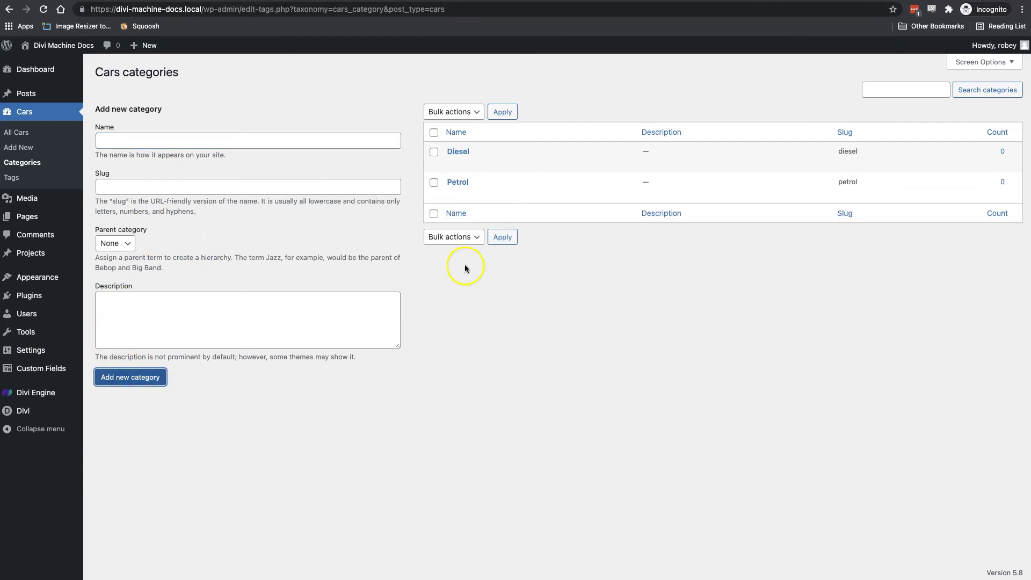